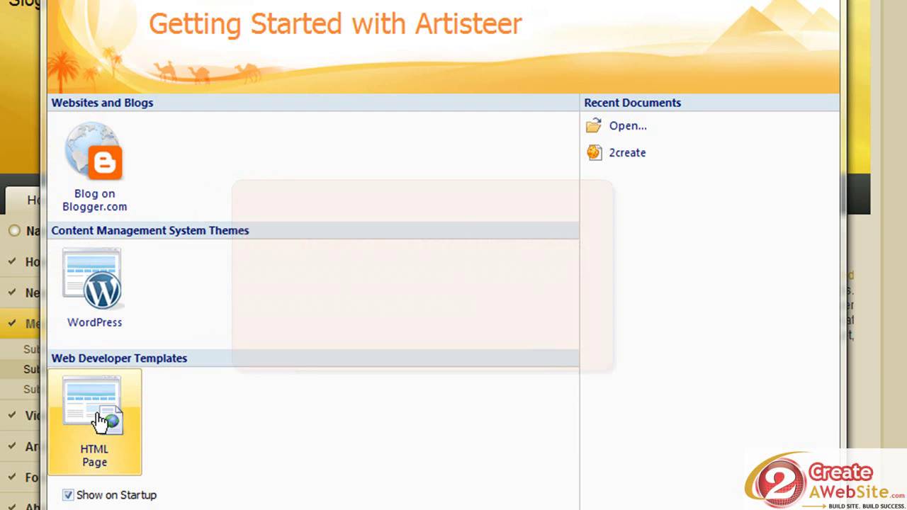
left_click(92, 287)
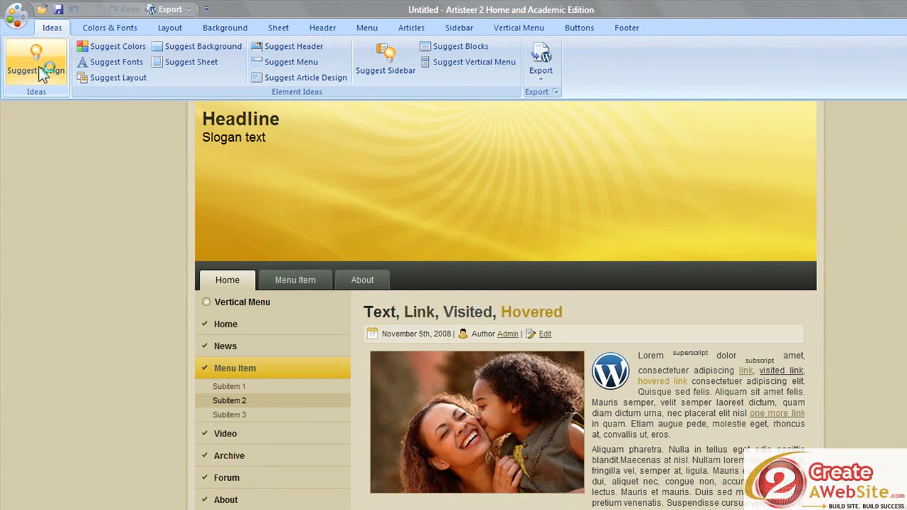
Step: Cycle through suggested designs until one with an open-book photo header and orange menu appears
left_click(84, 171)
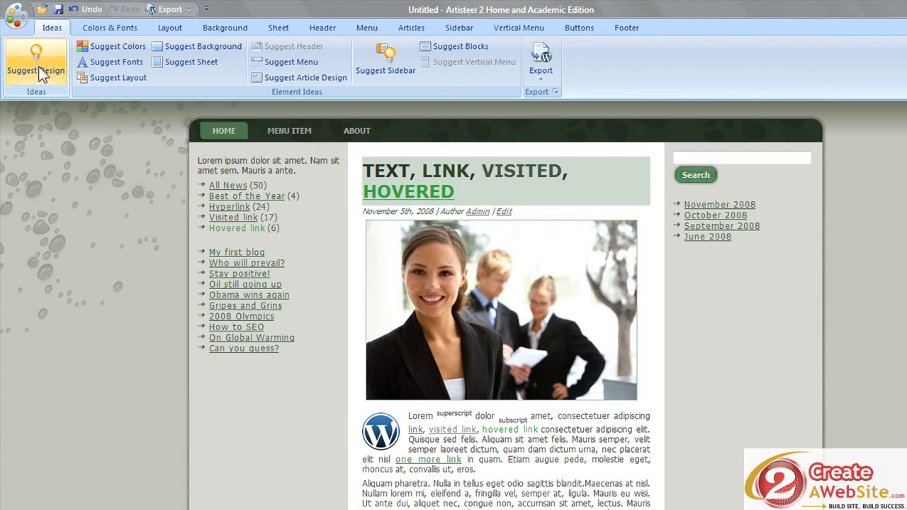
left_click(60, 64)
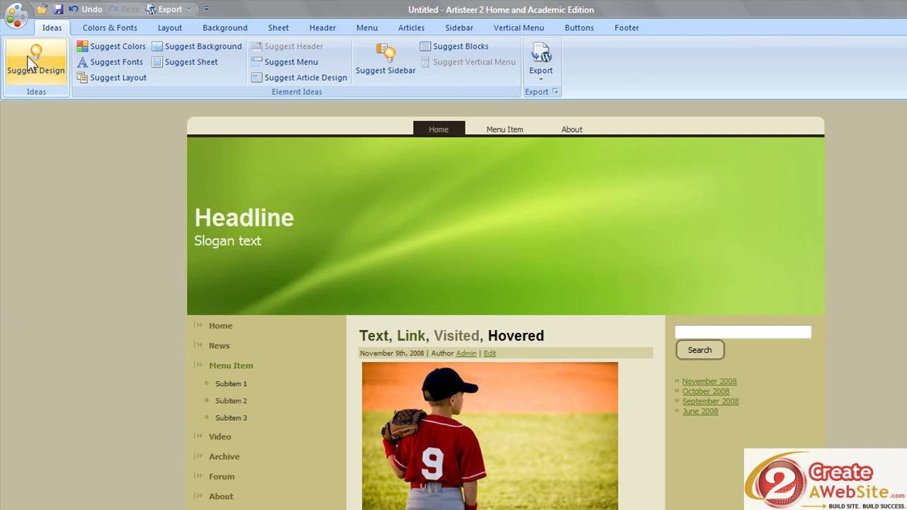
left_click(30, 54)
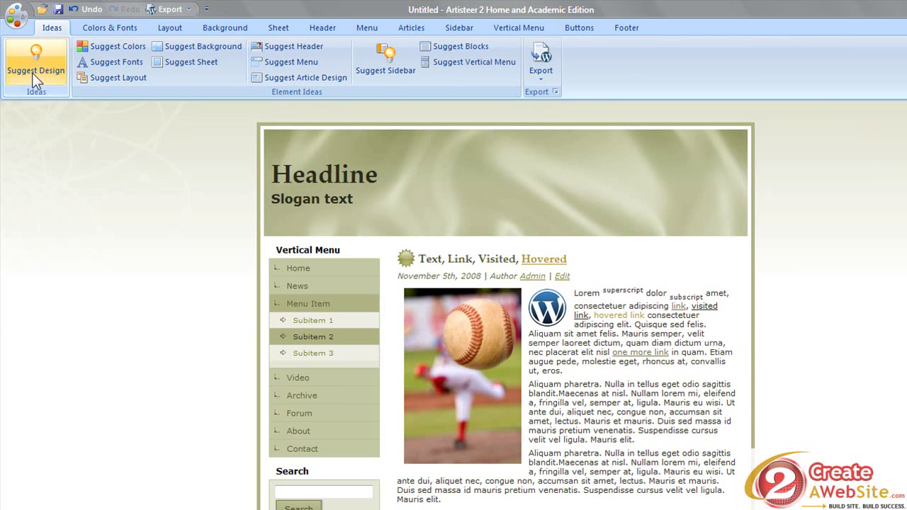
left_click(29, 54)
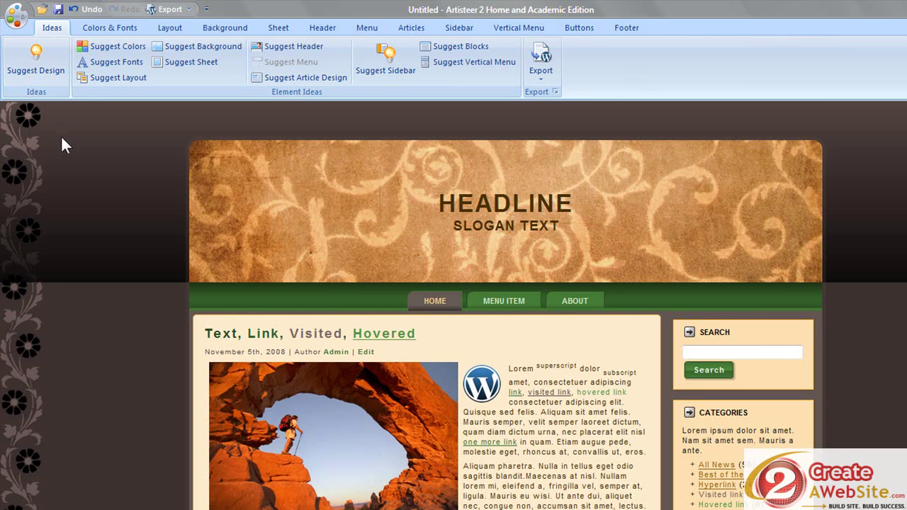
left_click(39, 63)
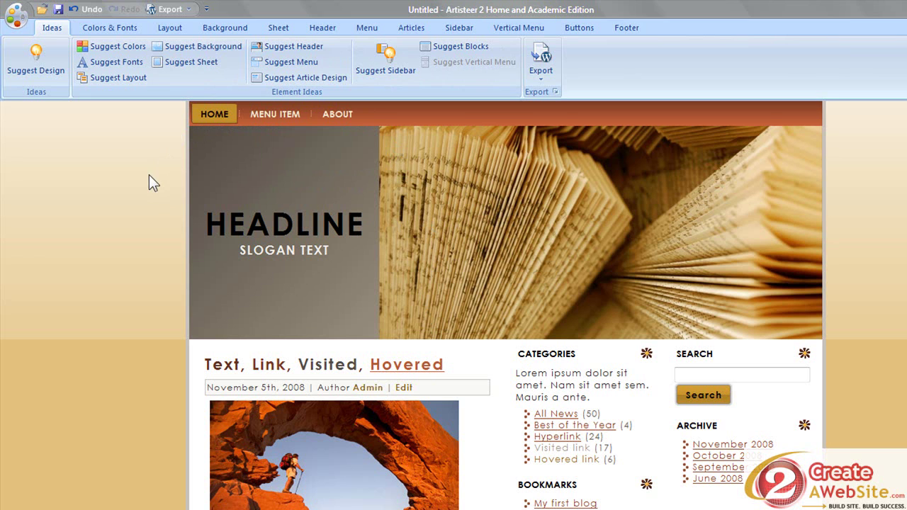
Step: Apply the Ginger and Pepper colour theme from the Color Themes gallery
left_click(114, 30)
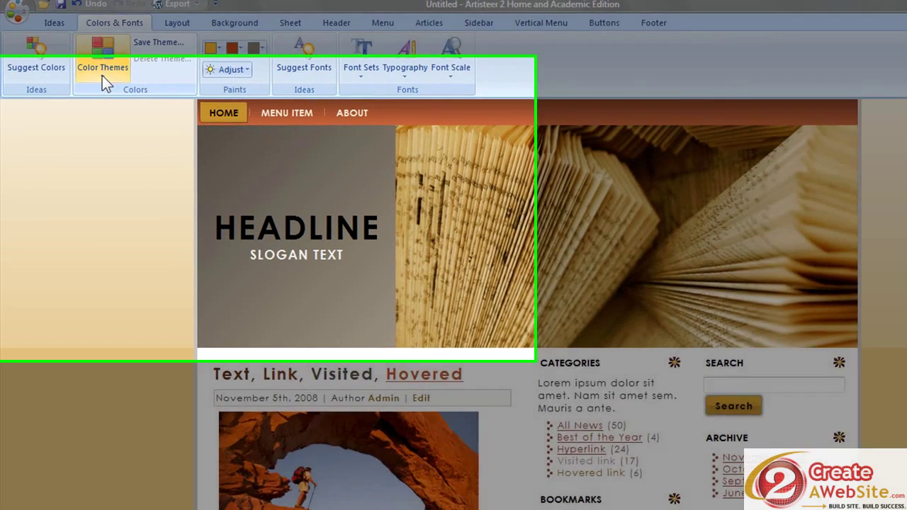
left_click(102, 75)
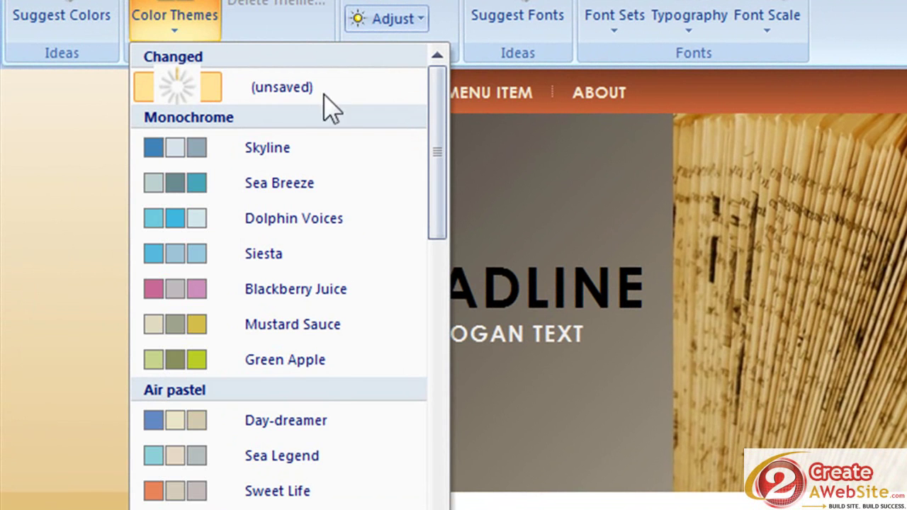
left_click_drag(442, 137, 457, 316)
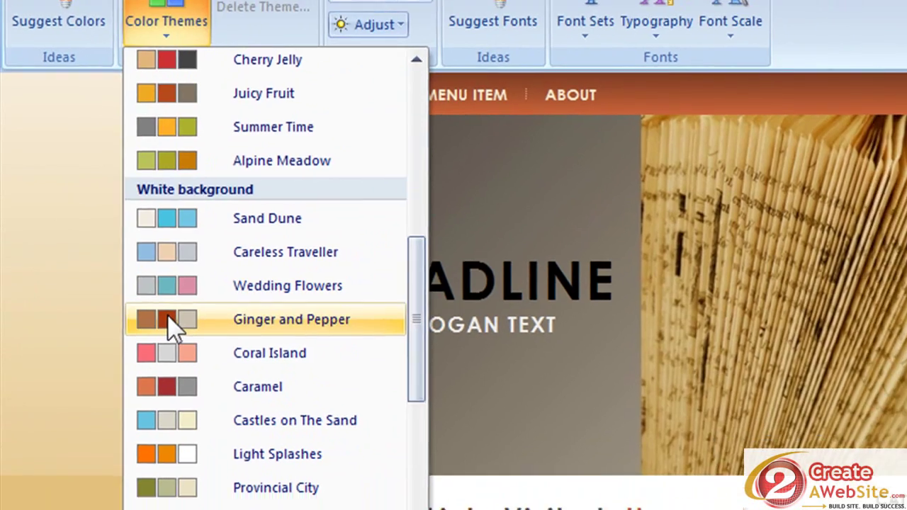
left_click(177, 328)
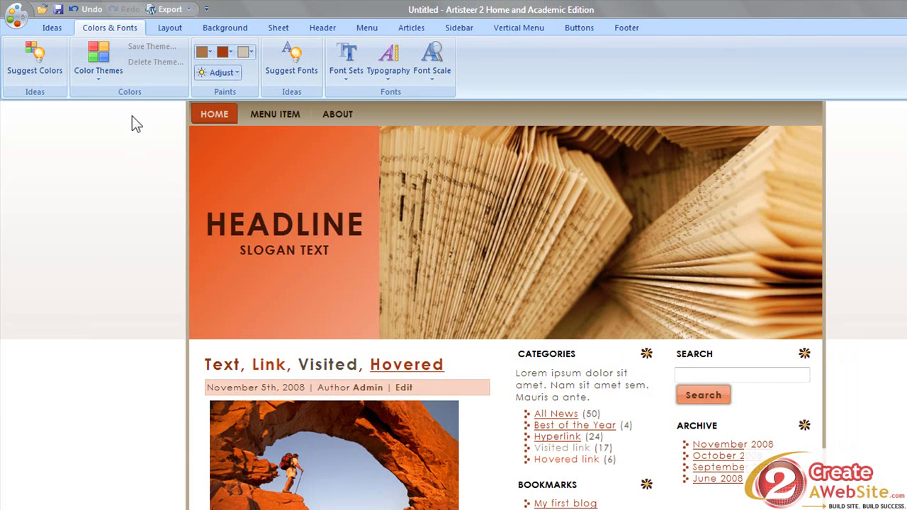
left_click(98, 79)
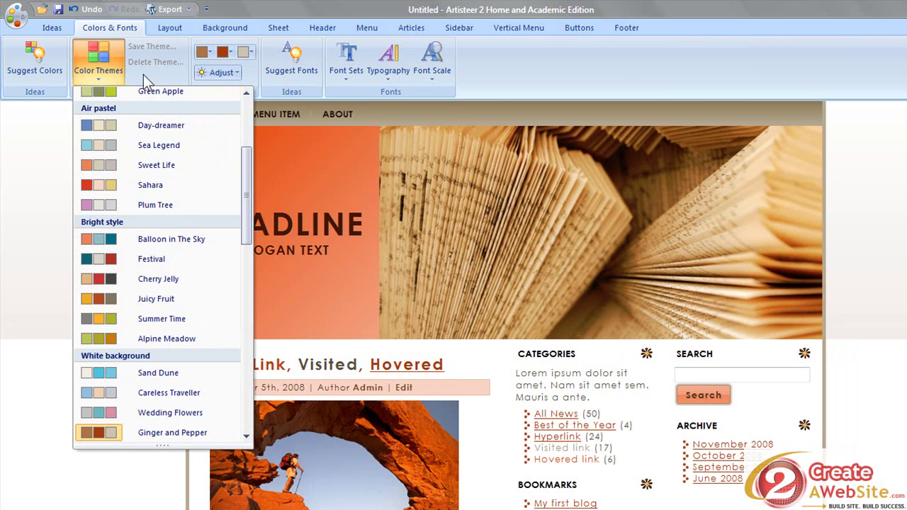
left_click(46, 135)
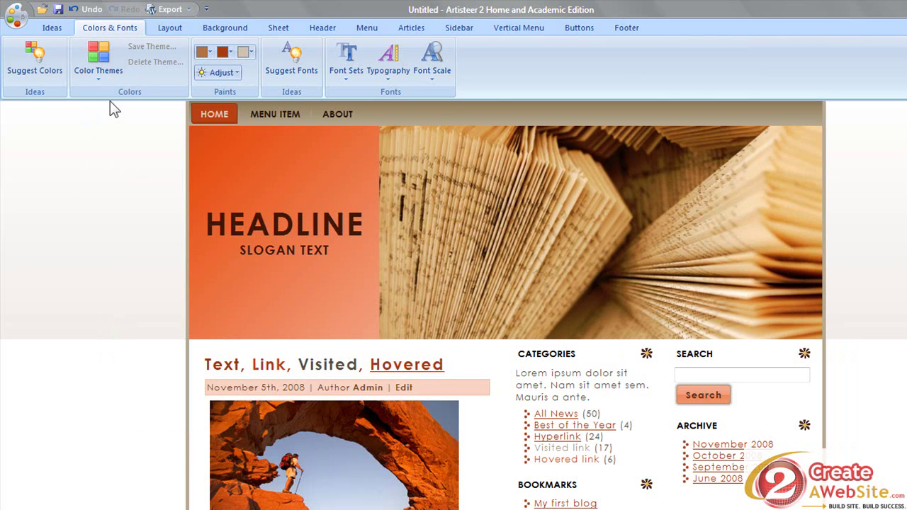
Step: Inspect the third theme colour in the custom colour picker, then cancel without changes
left_click(251, 52)
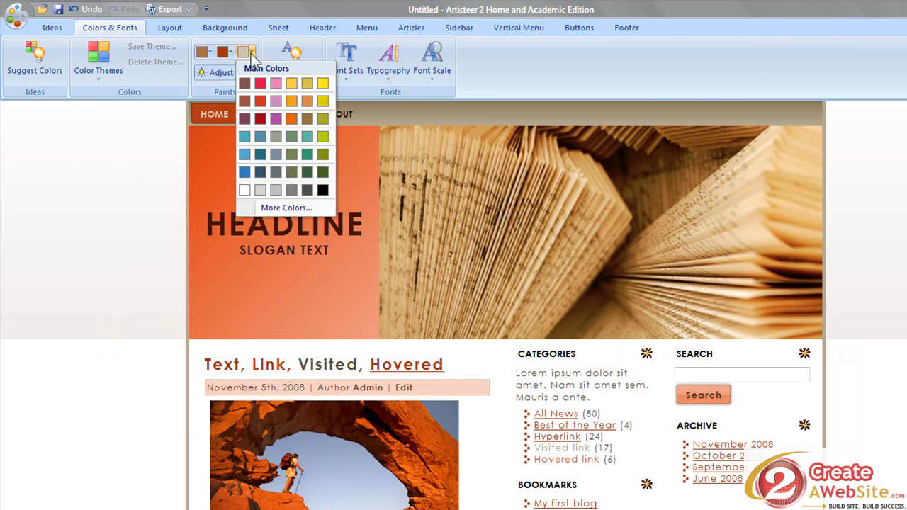
left_click(291, 207)
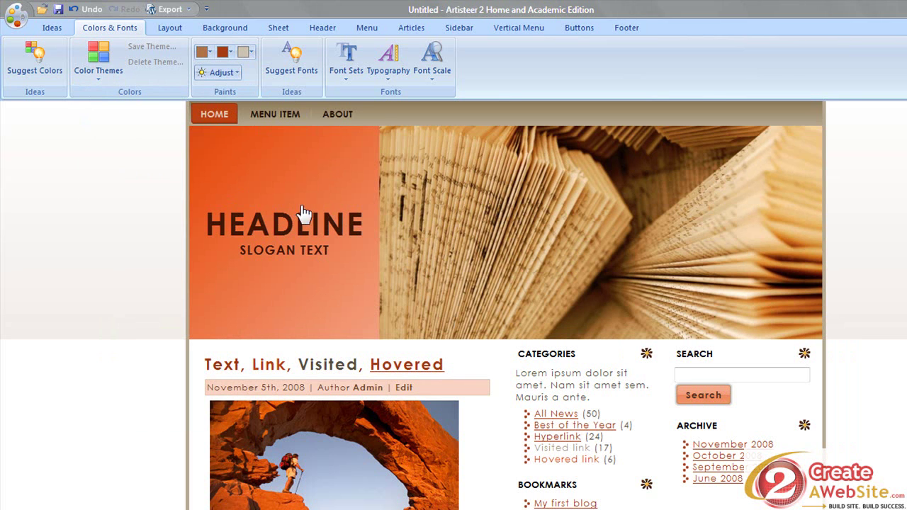
left_click_drag(554, 378, 293, 190)
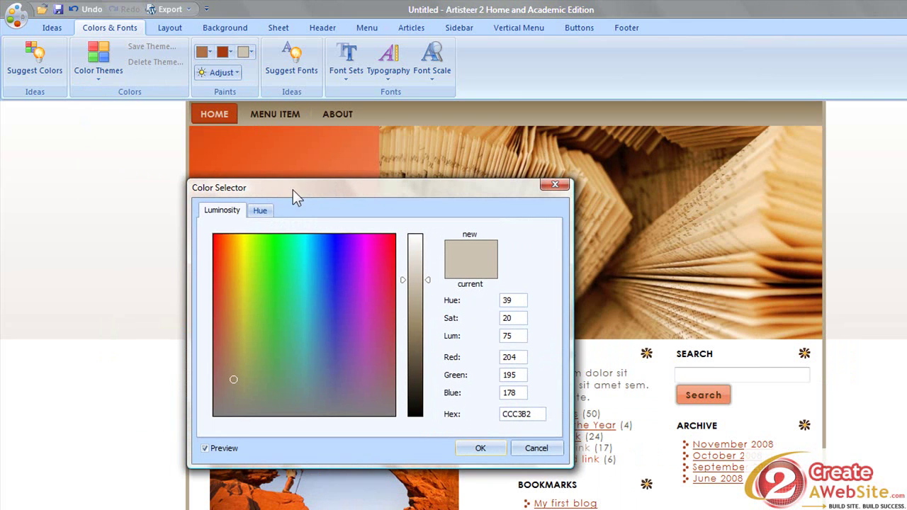
left_click_drag(541, 416, 472, 414)
left_click(524, 449)
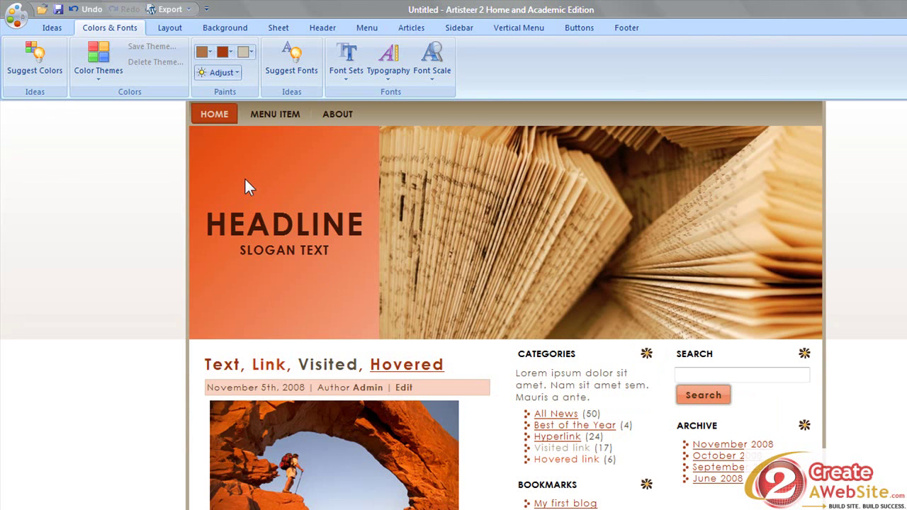
Step: Switch to a two-column layout with a left sidebar, keeping the menu above the header
left_click(169, 26)
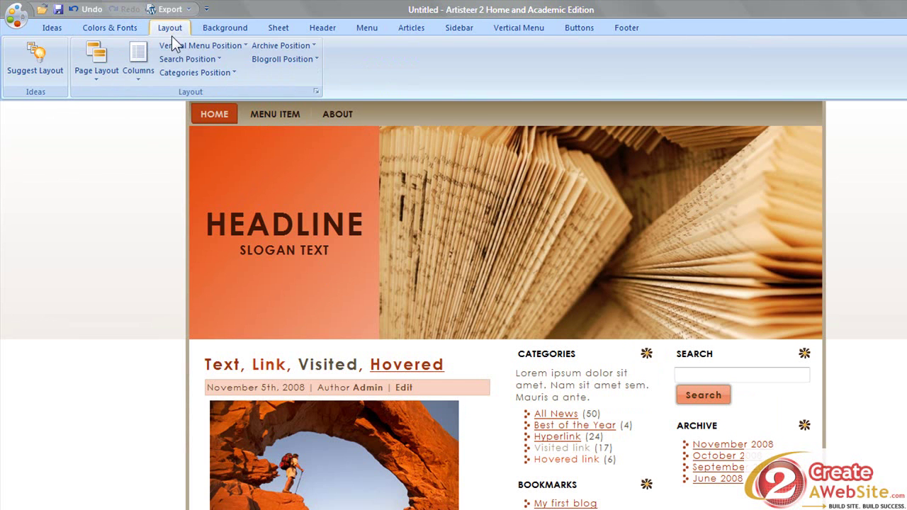
left_click(138, 79)
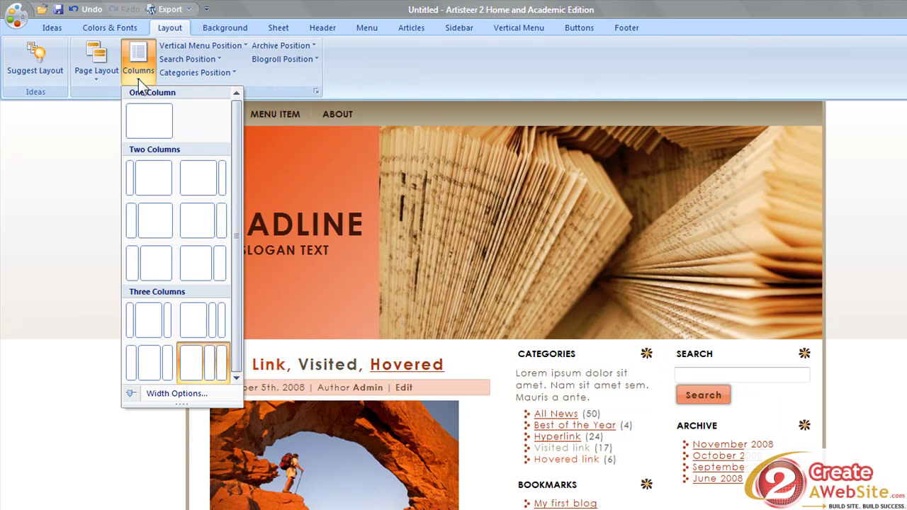
left_click(146, 178)
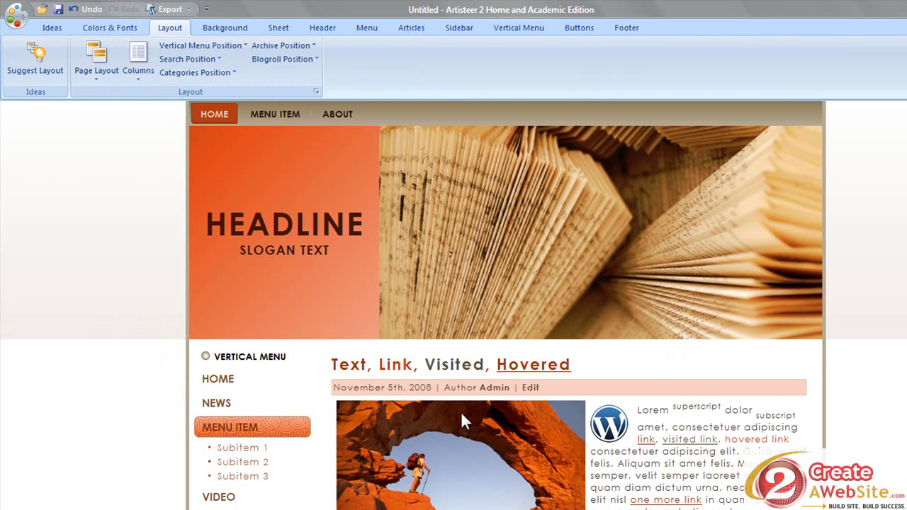
scroll(569, 443, "down", 5)
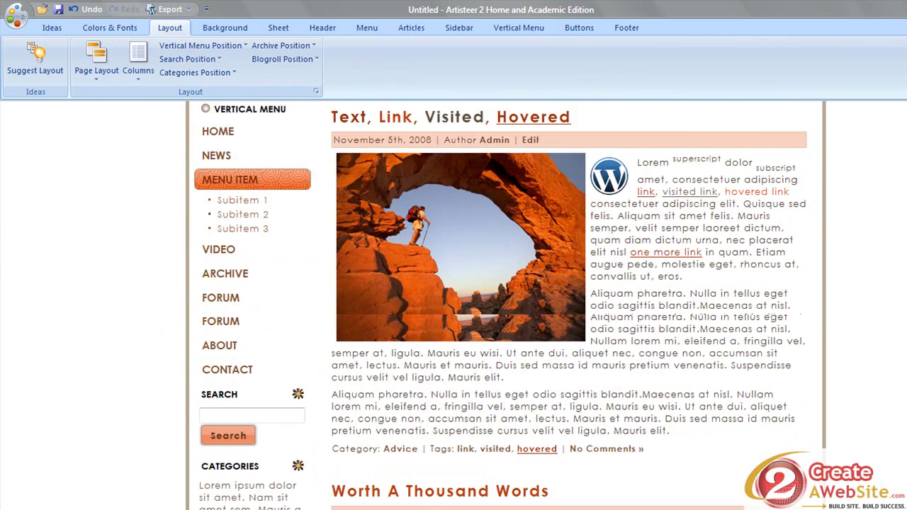
scroll(506, 305, "up", 5)
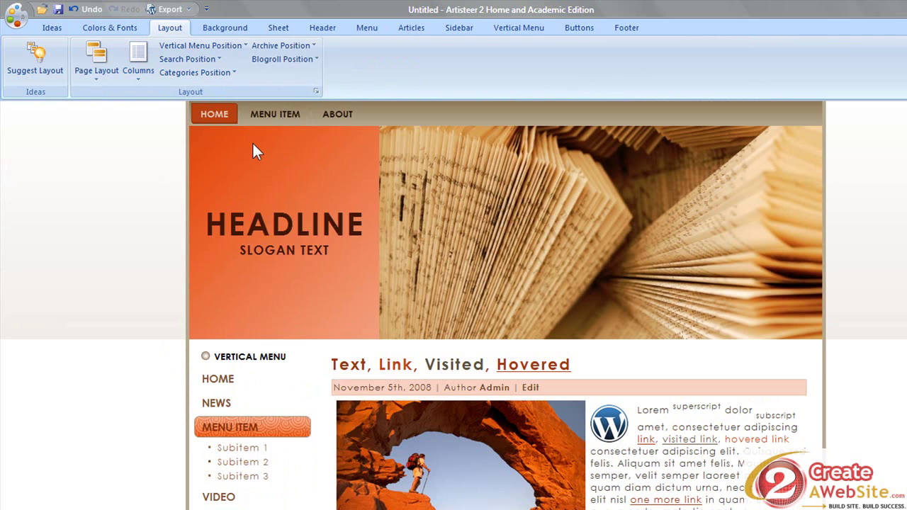
left_click(89, 73)
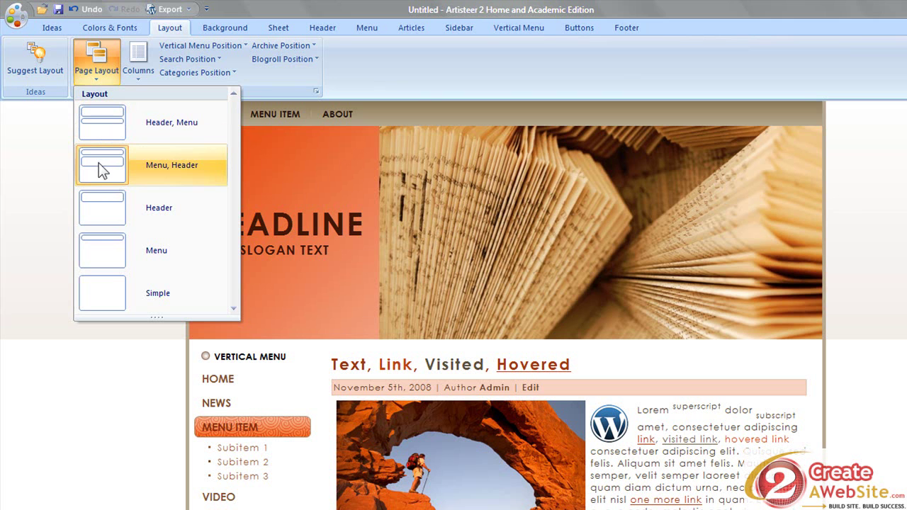
left_click(220, 32)
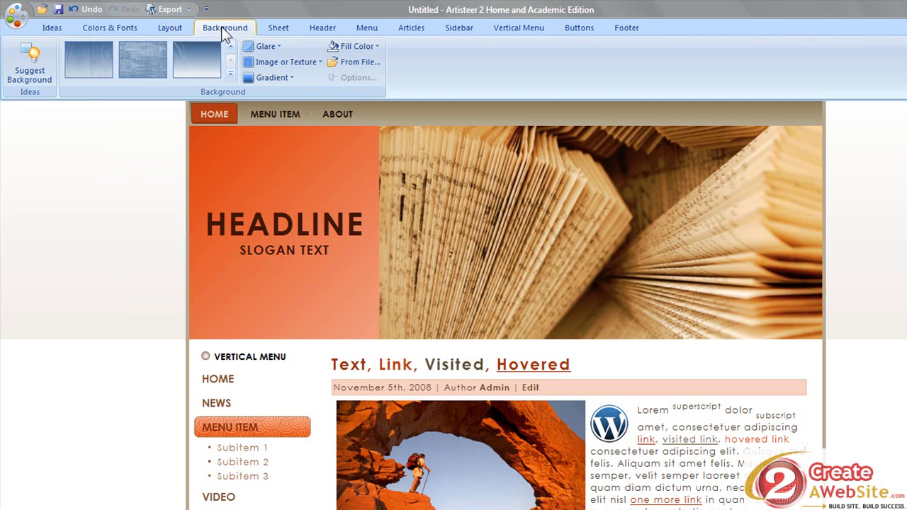
Step: Give the page sheet the rounded, softly shadowed style and a 1000-pixel width
left_click(231, 73)
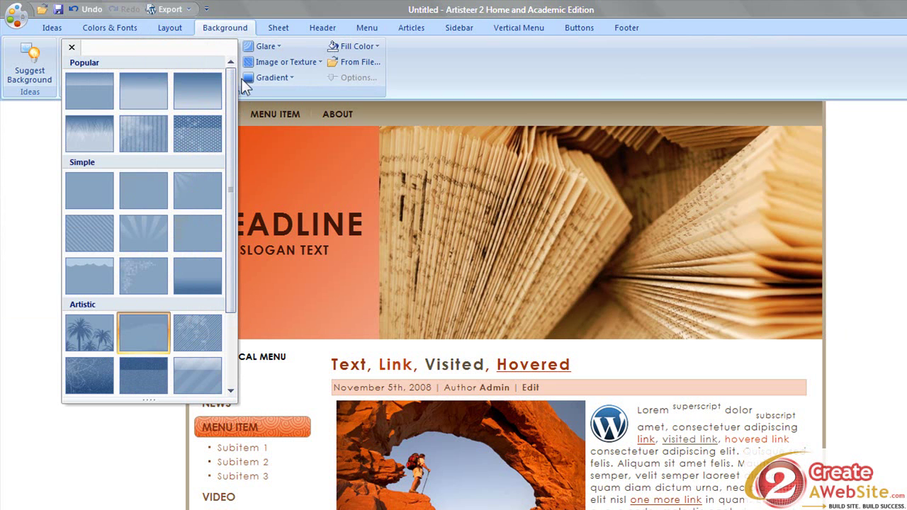
left_click(283, 27)
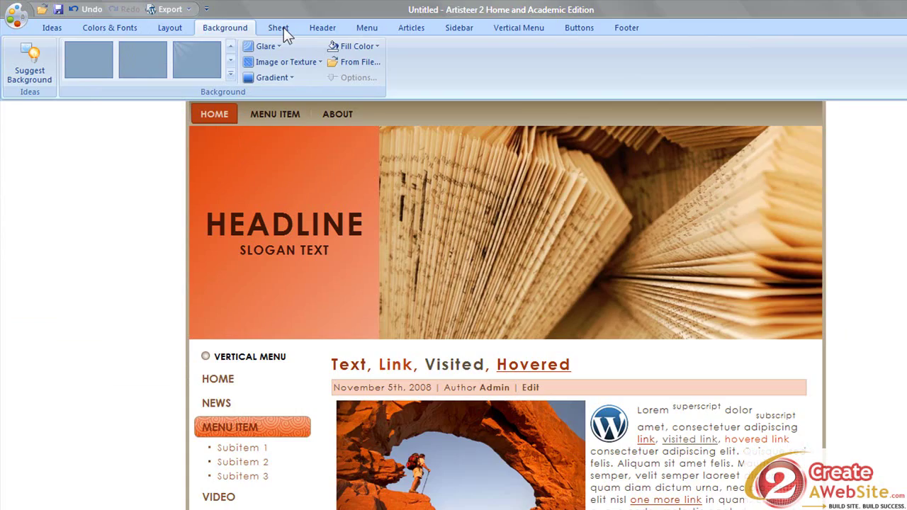
left_click(284, 28)
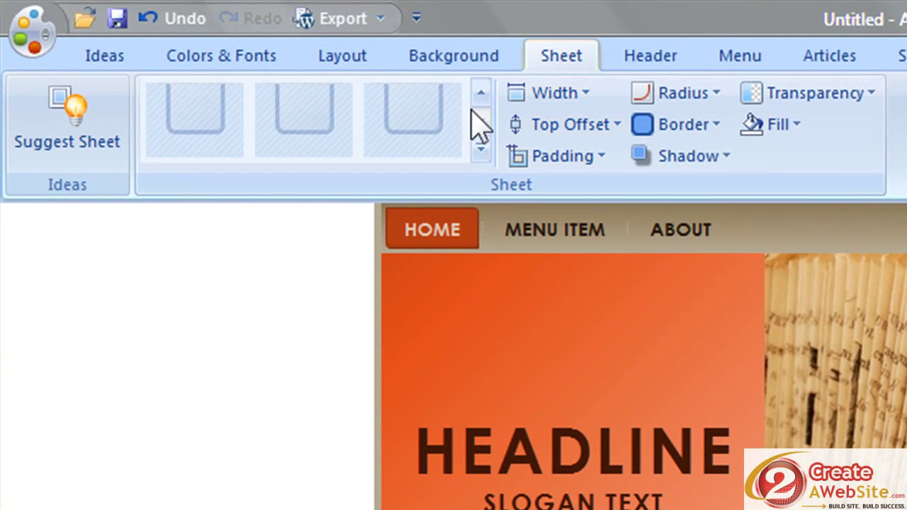
left_click(480, 96)
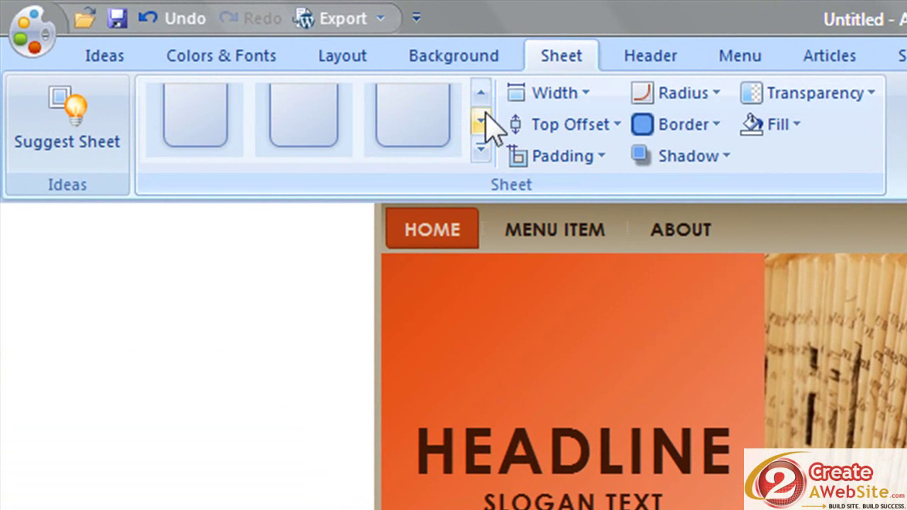
left_click(481, 93)
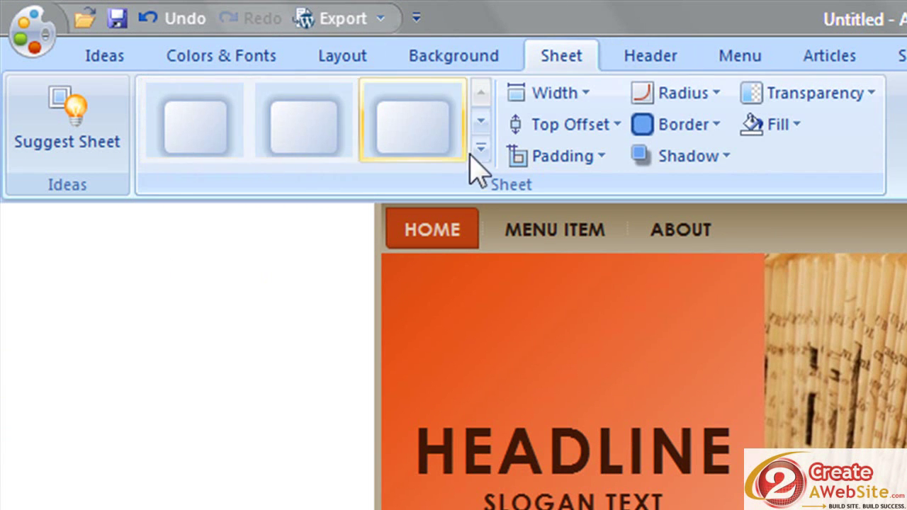
left_click(432, 136)
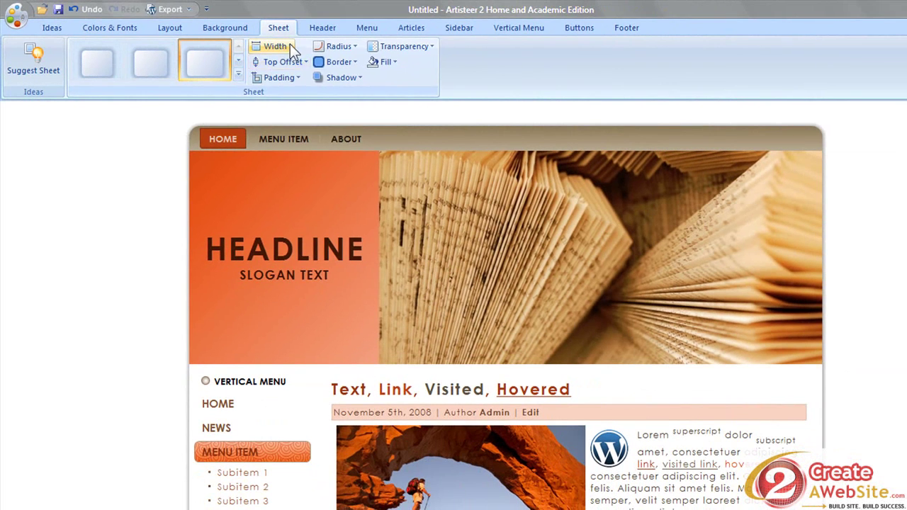
left_click(585, 93)
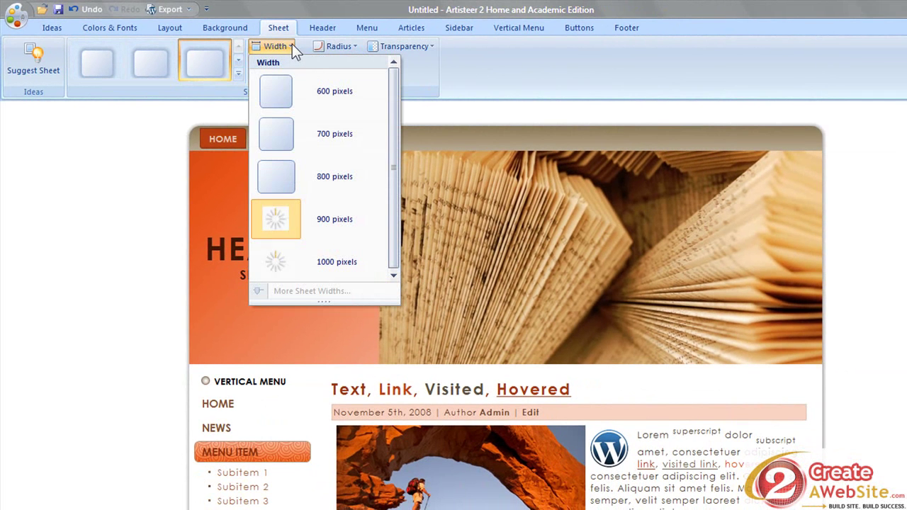
left_click(280, 264)
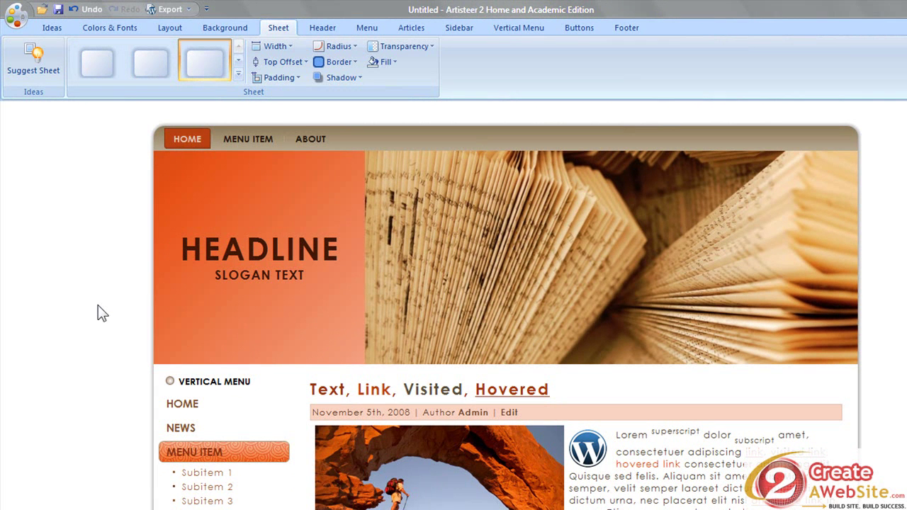
Step: Add the smiling businessman foreground photo to the header and move it toward the centre
left_click(324, 29)
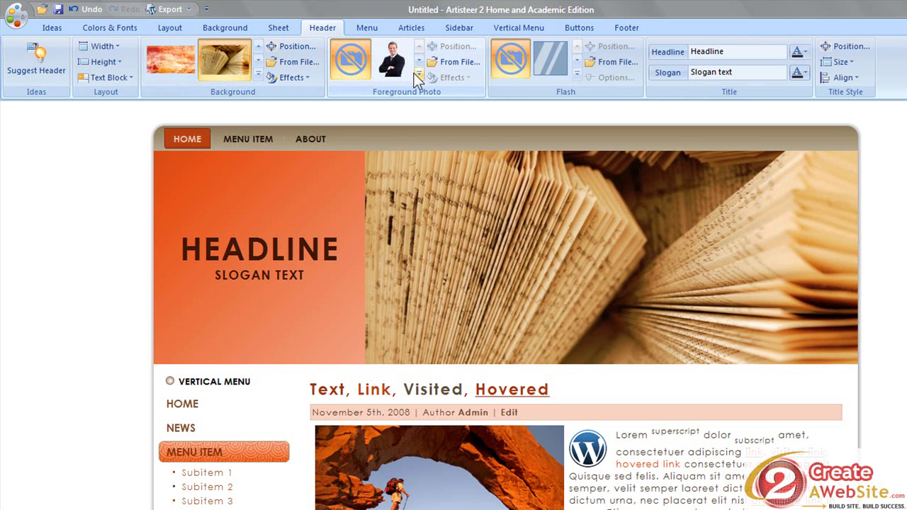
left_click(391, 60)
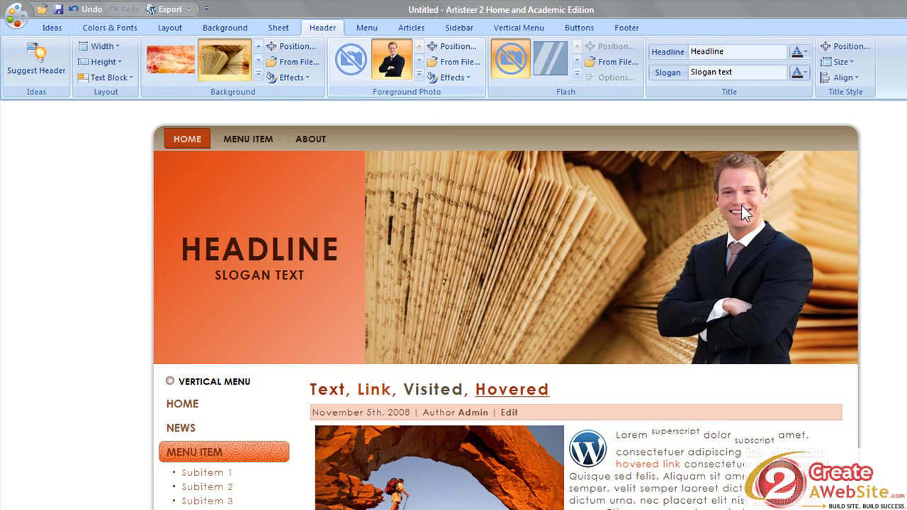
left_click(443, 44)
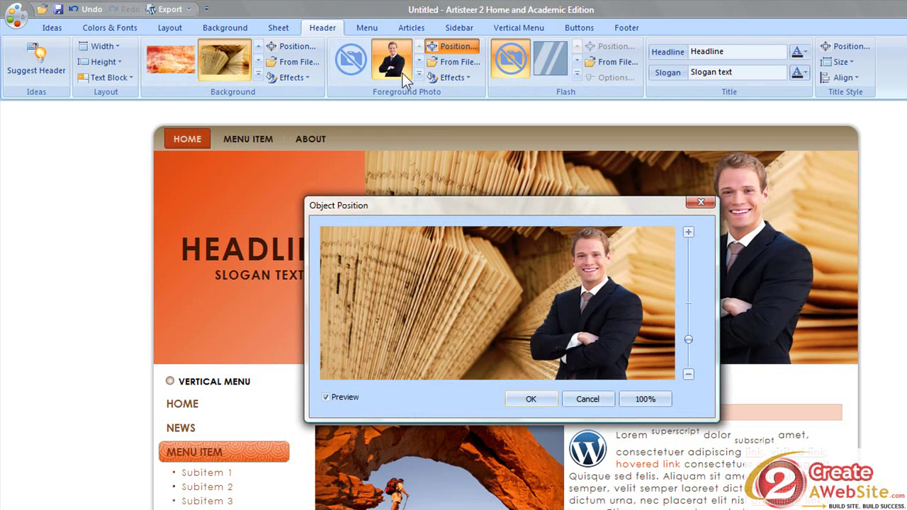
left_click_drag(583, 304, 436, 298)
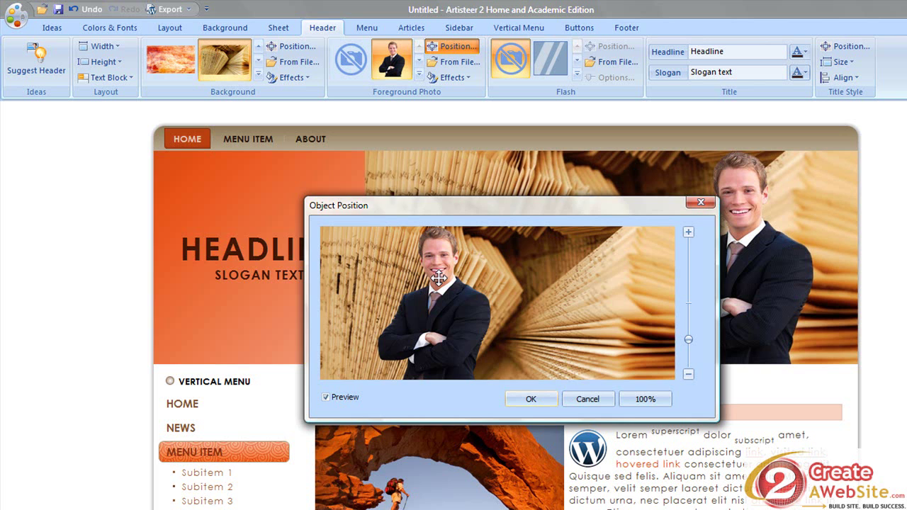
left_click(529, 400)
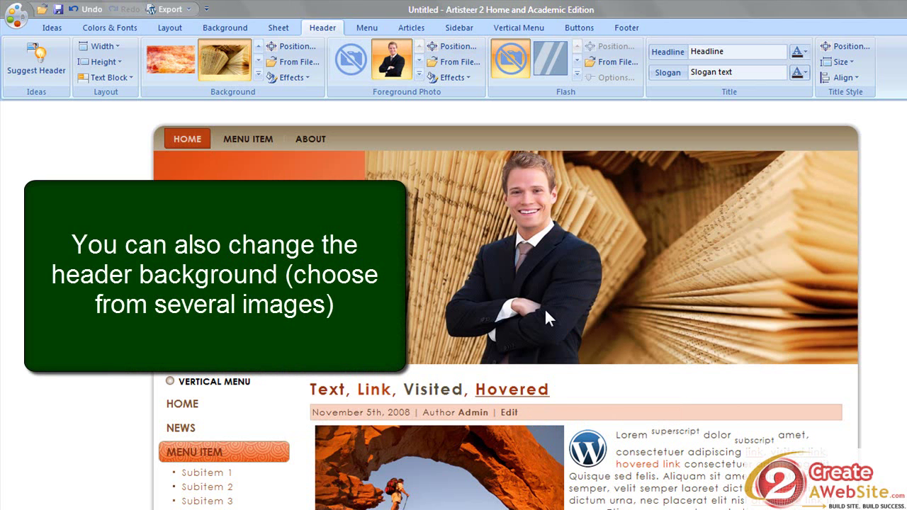
Step: Replace the header photo with the man in sunglasses, positioned at the header's right edge
left_click(419, 77)
left_click_drag(500, 106, 510, 253)
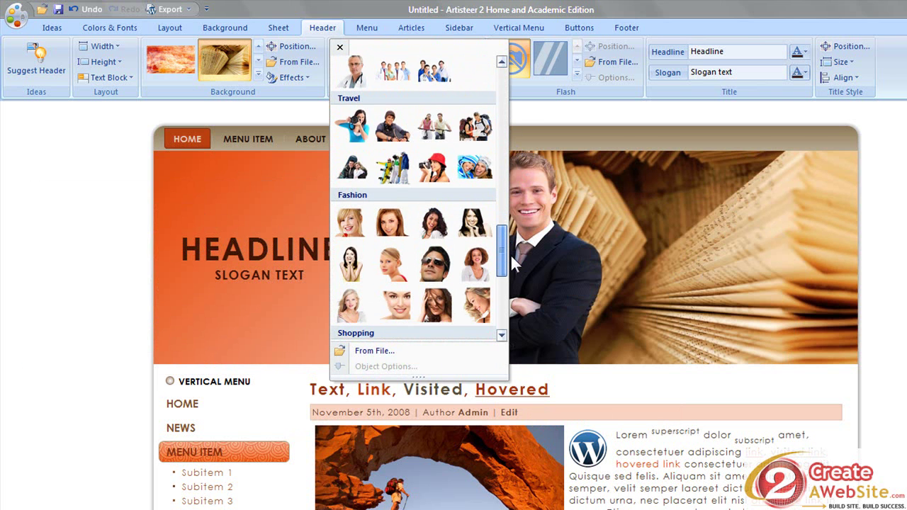
left_click(434, 262)
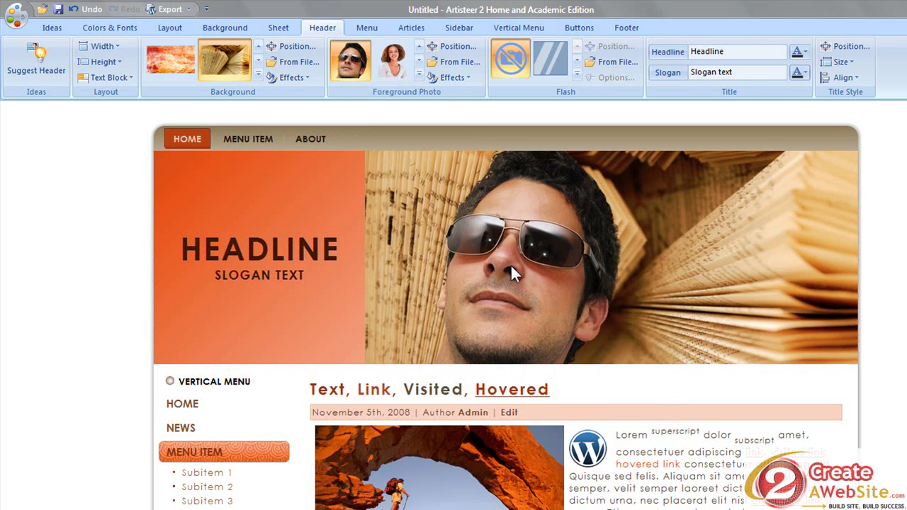
left_click(458, 46)
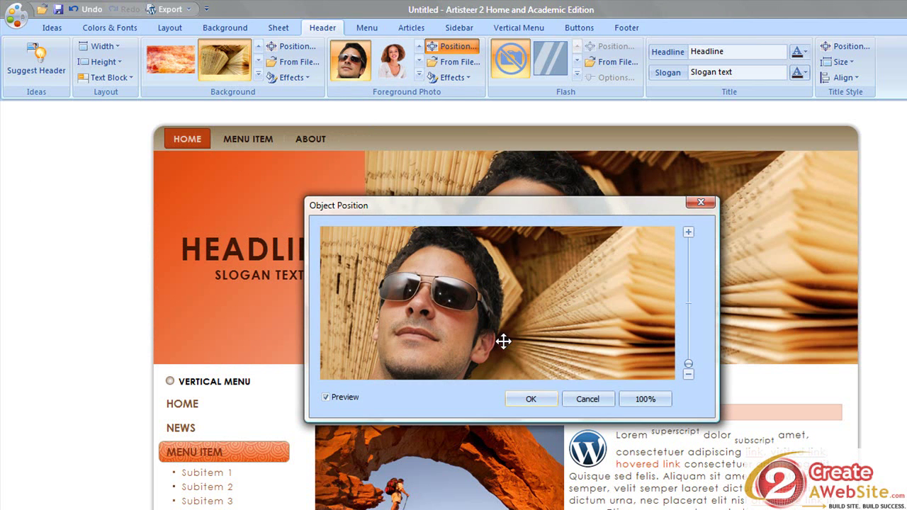
left_click_drag(432, 303, 608, 326)
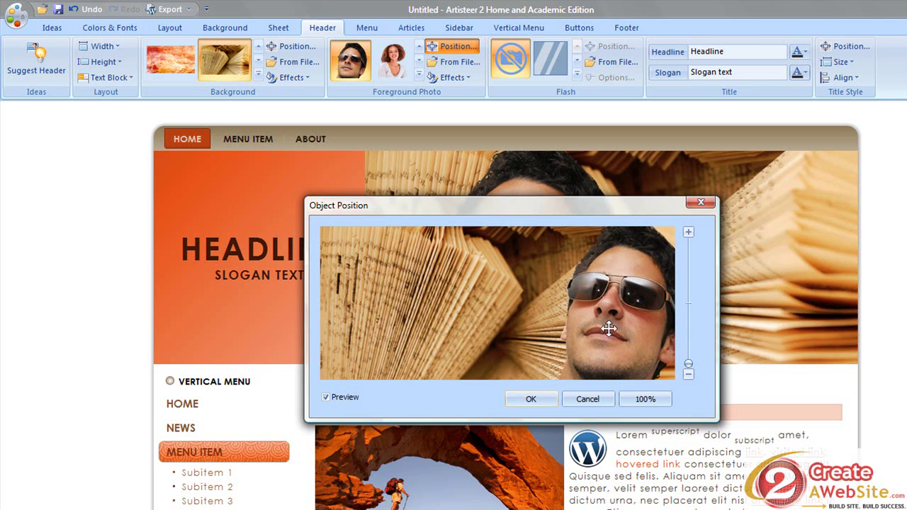
left_click(530, 401)
scroll(714, 315, "down", 3)
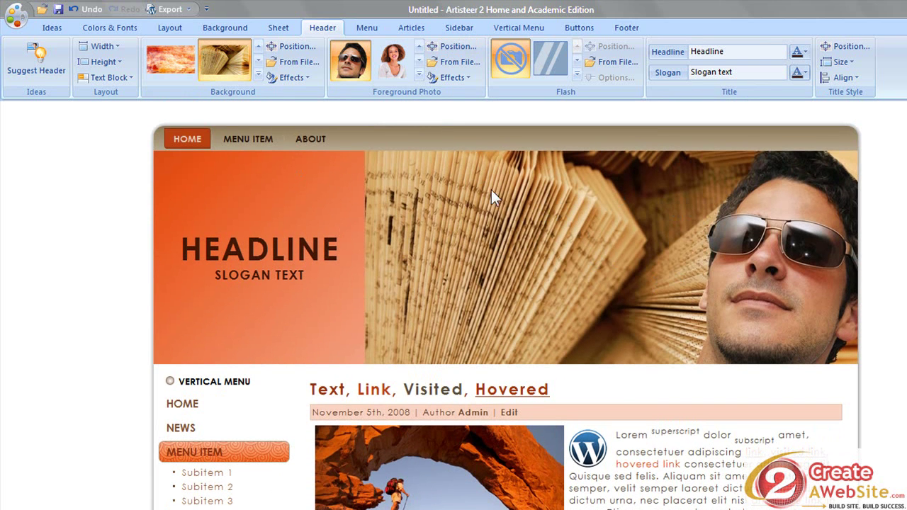
scroll(506, 304, "down", 3)
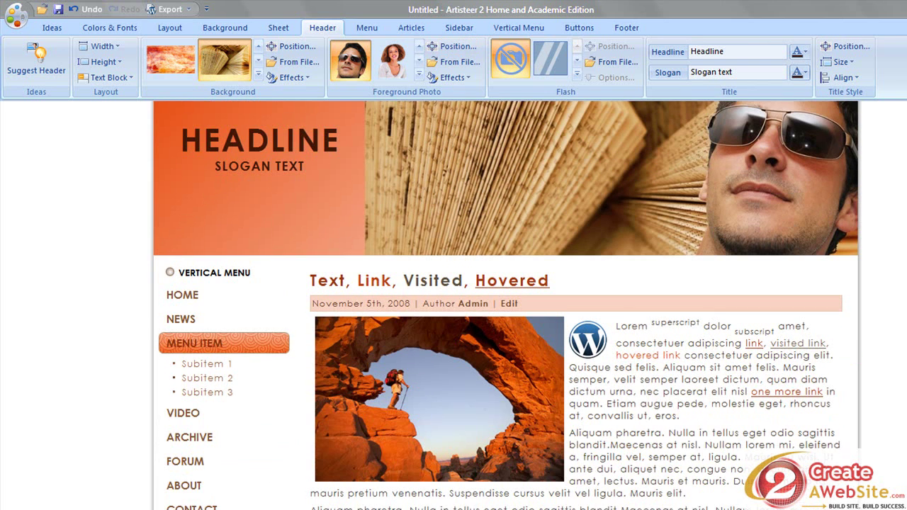
scroll(348, 411, "down", 1)
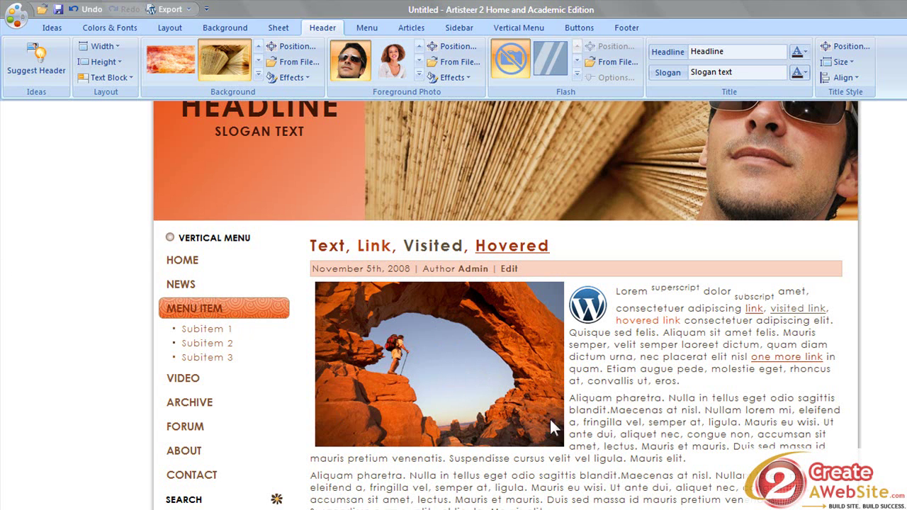
scroll(685, 273, "up", 3)
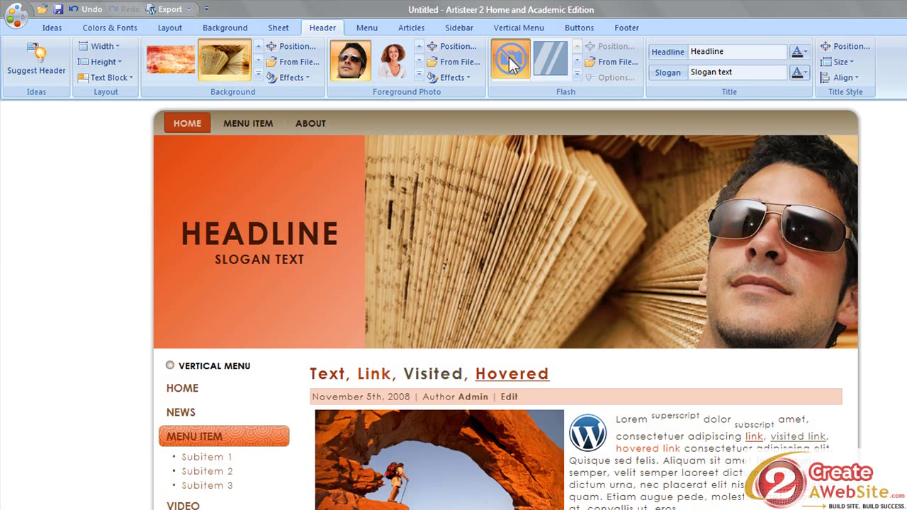
Step: Look over the Vertical Menu settings and the sidebar Block Styles gallery without changing anything
left_click(509, 29)
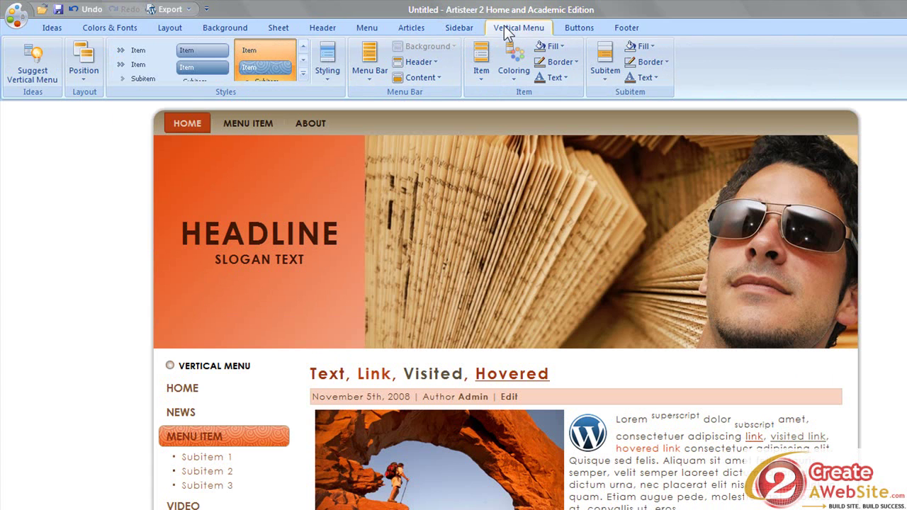
left_click(475, 28)
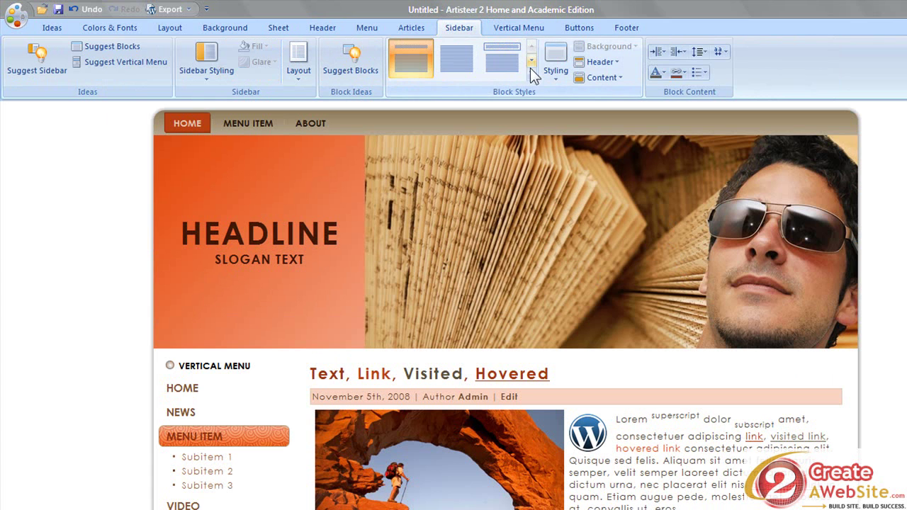
scroll(454, 178, "down", 3)
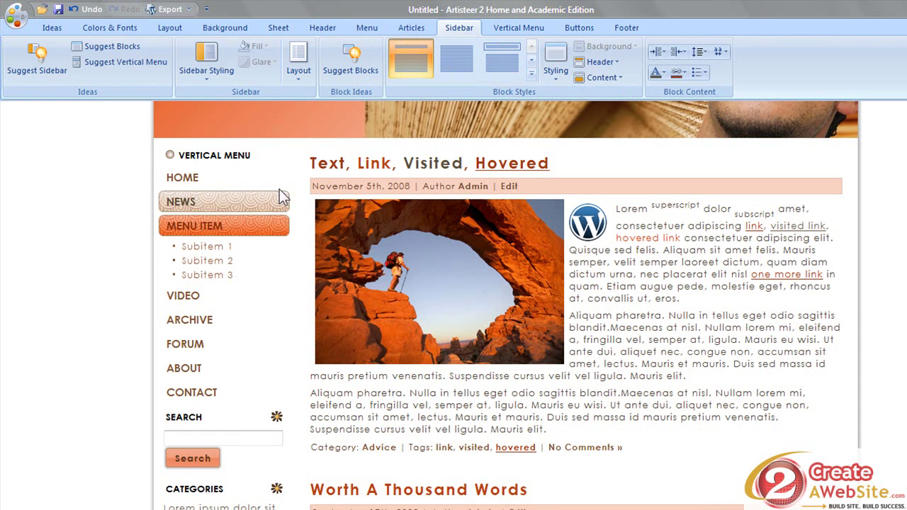
left_click(530, 74)
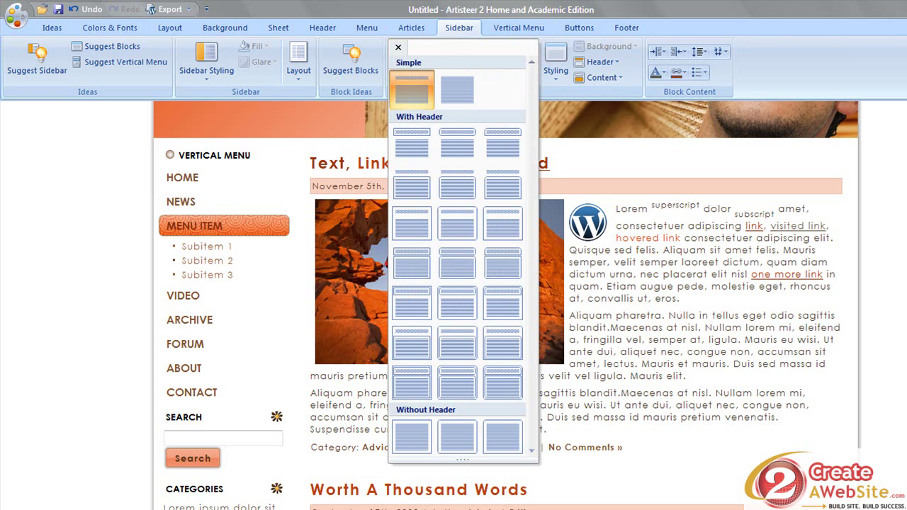
scroll(506, 305, "up", 2)
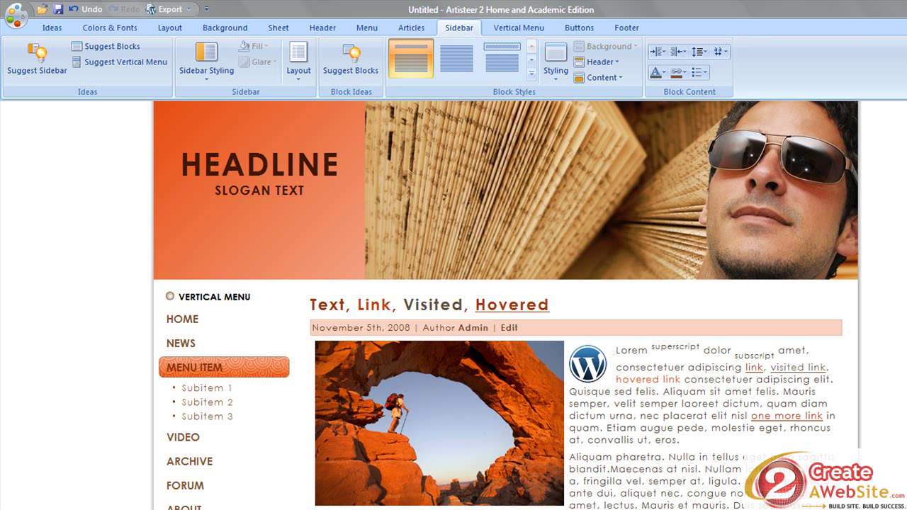
Step: Export the design as a WordPress theme folder named 'wp'
left_click(19, 20)
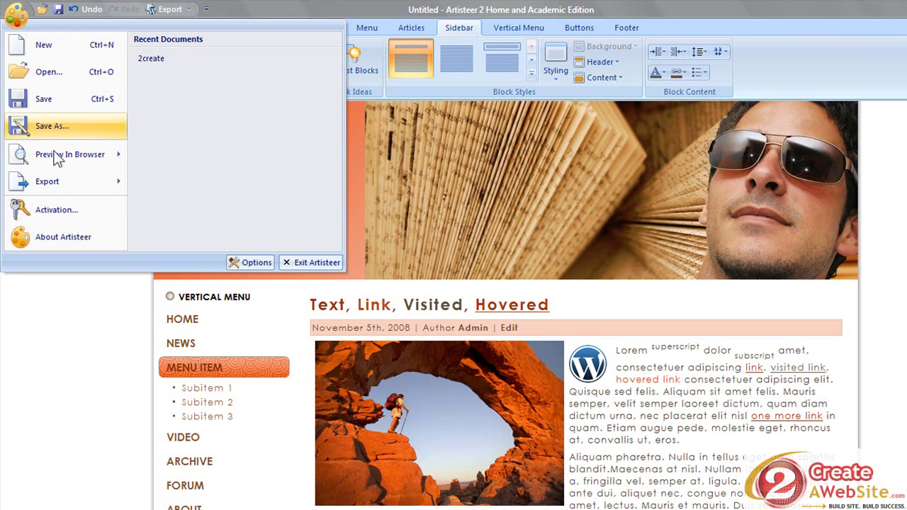
mouse_move(57, 191)
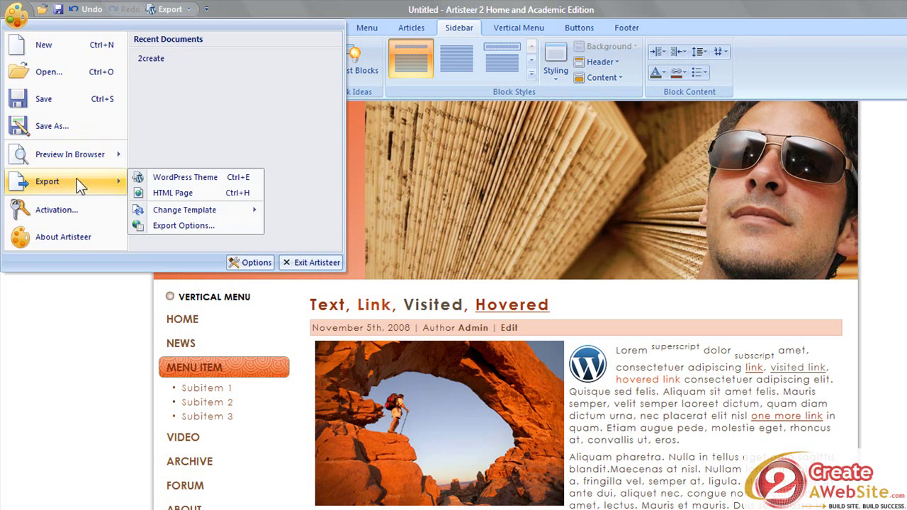
left_click(185, 177)
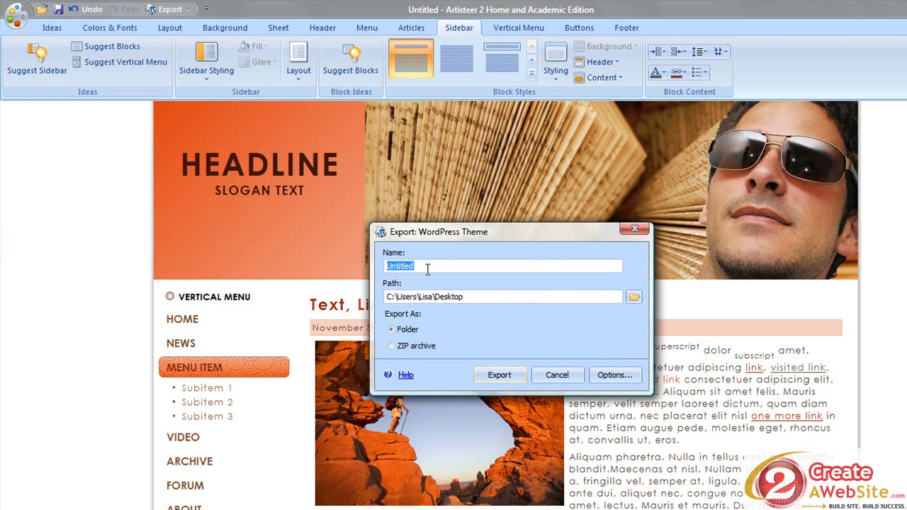
type("wp")
left_click(508, 375)
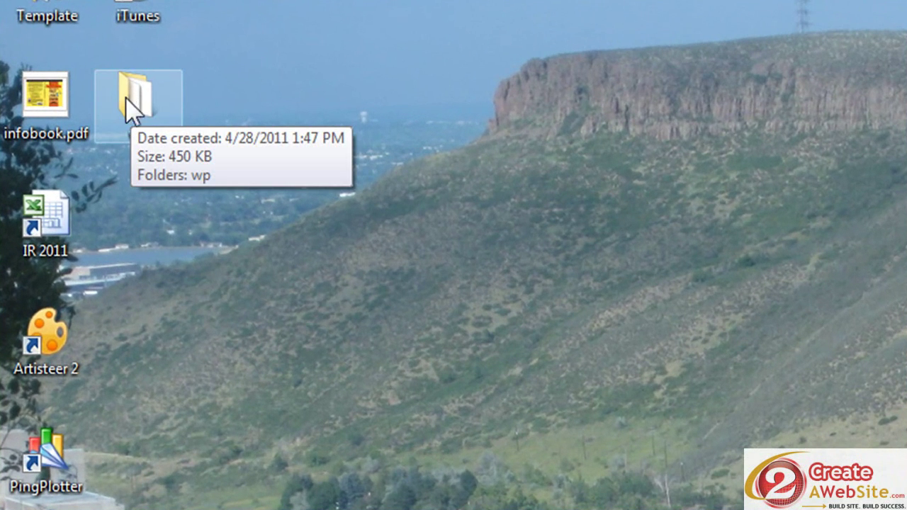
double_click(142, 106)
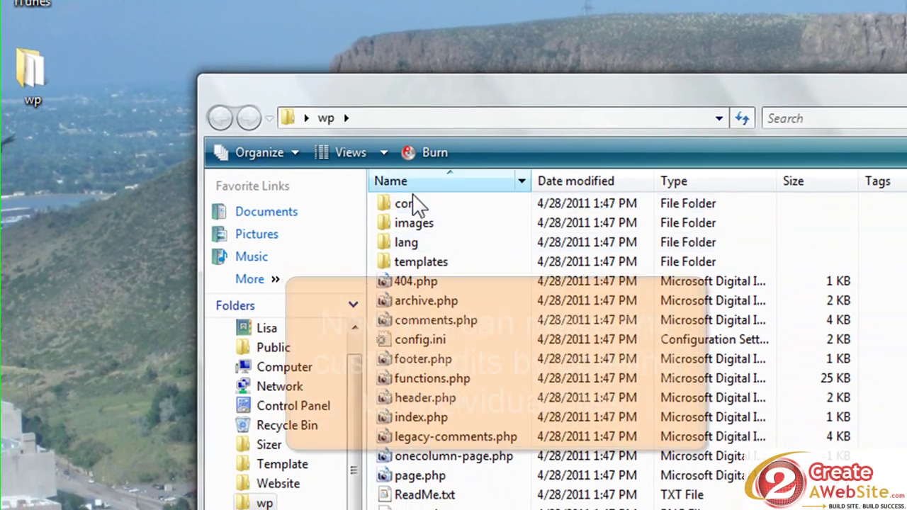
scroll(567, 351, "down", 1)
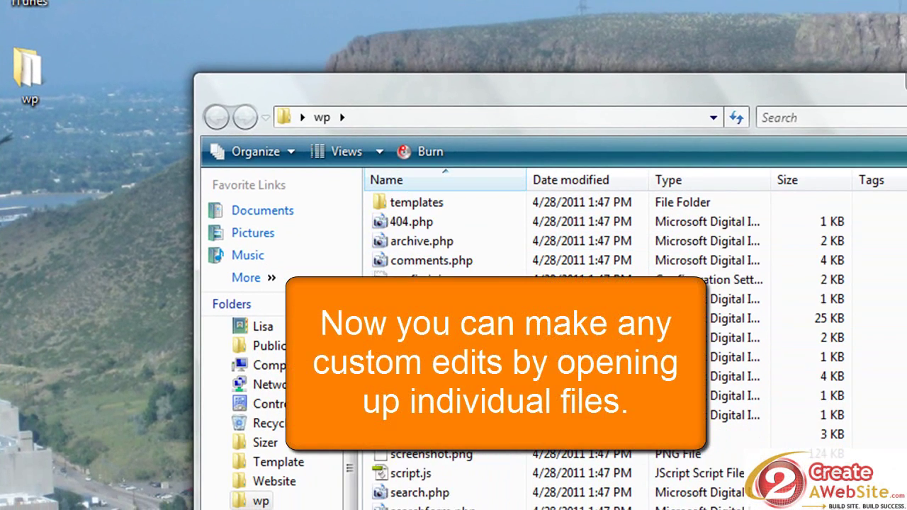
scroll(567, 351, "up", 1)
key("alt+F4")
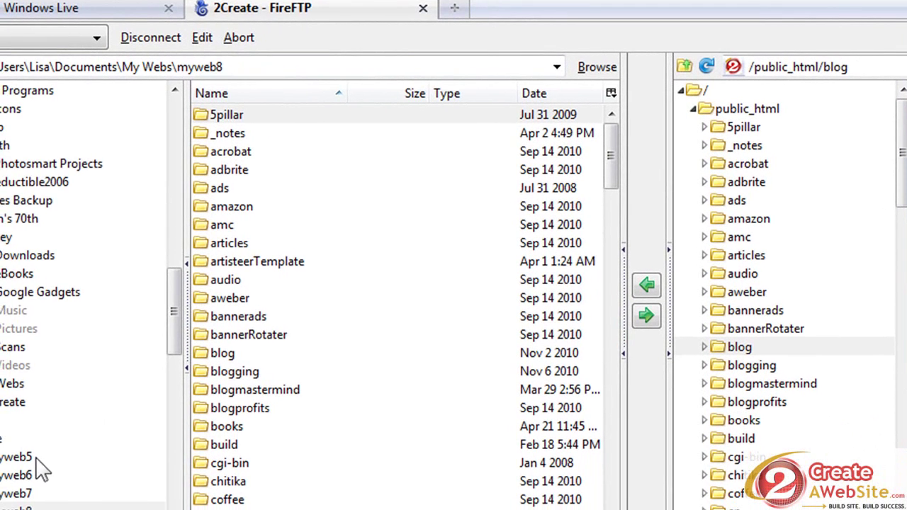
Step: Select the local Desktop's wp folder and open /public_html/blog/wp-content/themes on the server
left_click_drag(174, 334, 180, 213)
left_click(14, 402)
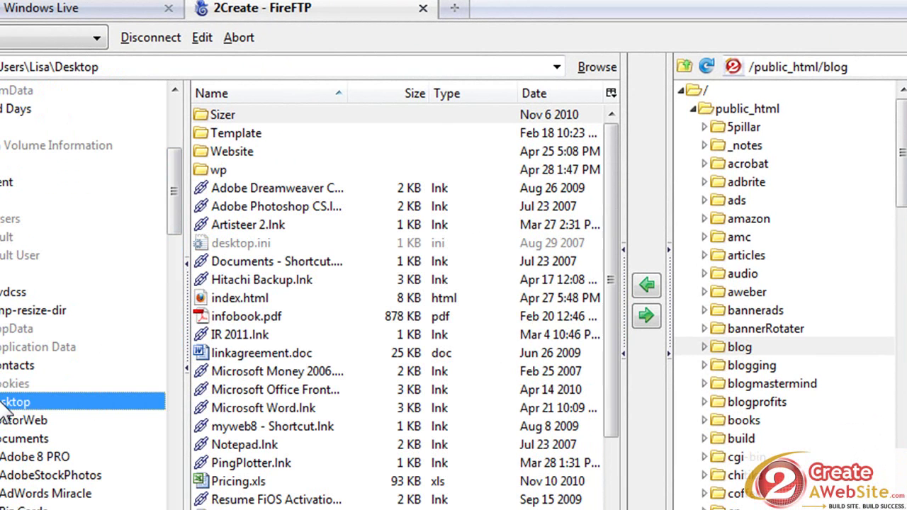
left_click(212, 171)
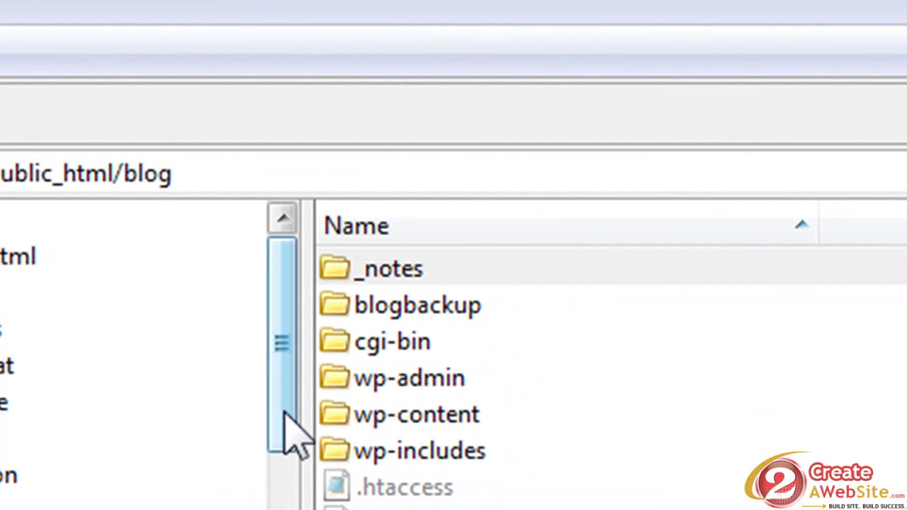
double_click(343, 421)
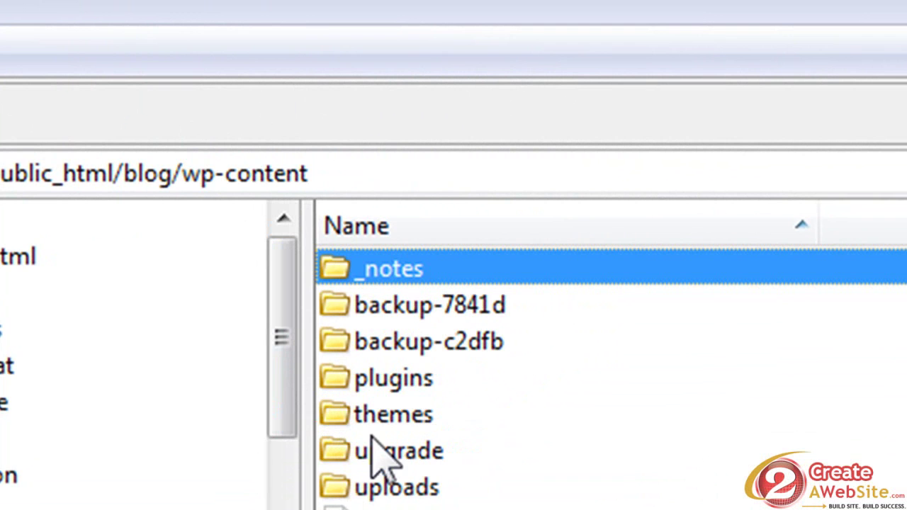
double_click(386, 420)
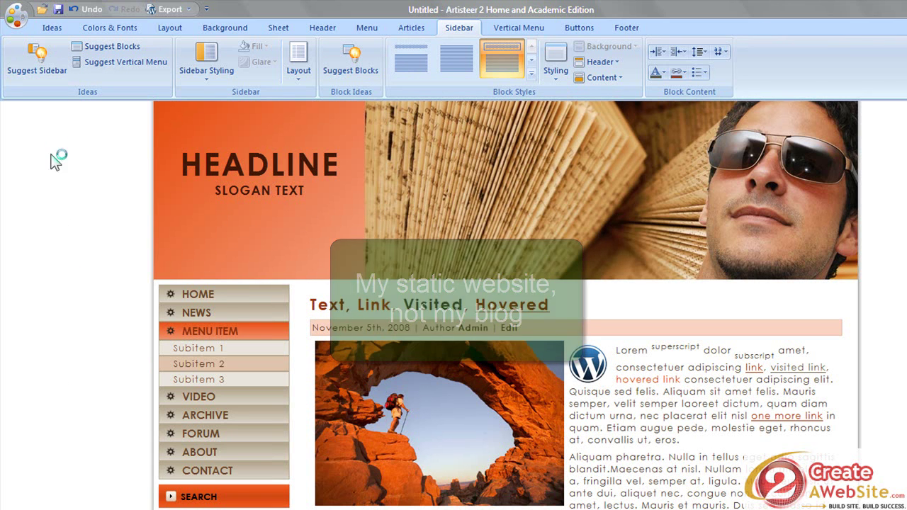
Step: Try suggested sidebar styles, settling on an orange-headed Vertical Menu block with tan items
left_click(39, 64)
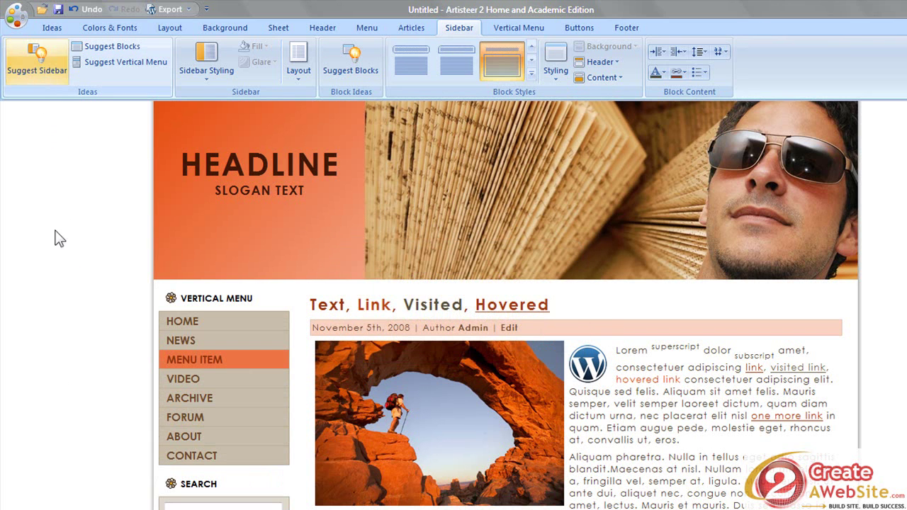
left_click(26, 54)
left_click(52, 28)
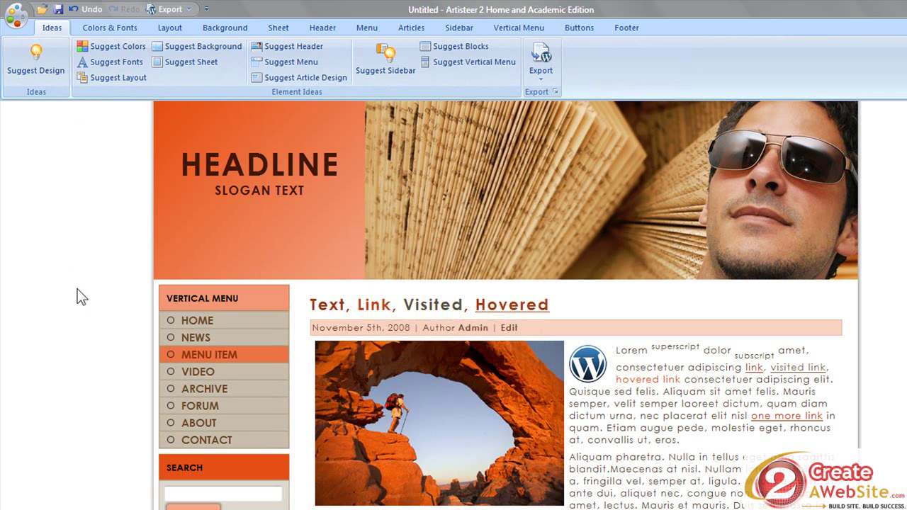
Step: Cycle through seven suggested designs, landing on a gold theme with a man-on-phone header
left_click(57, 70)
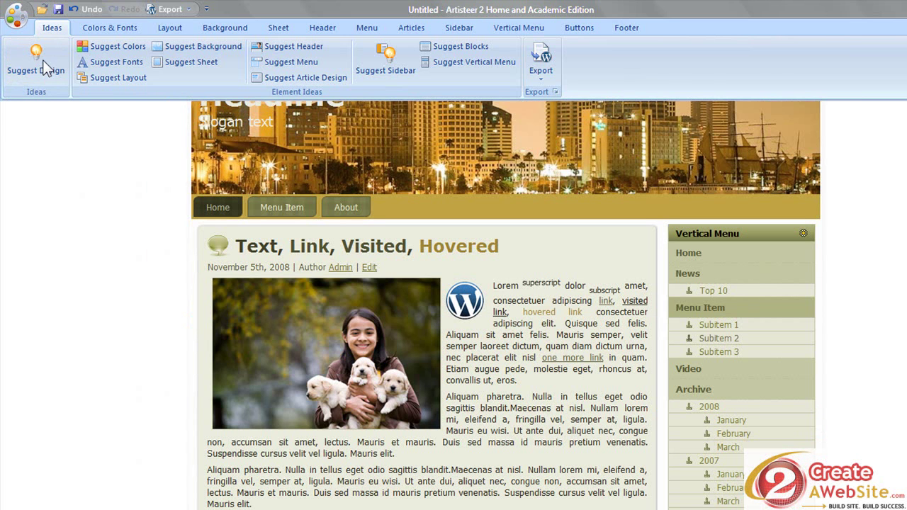
left_click(40, 74)
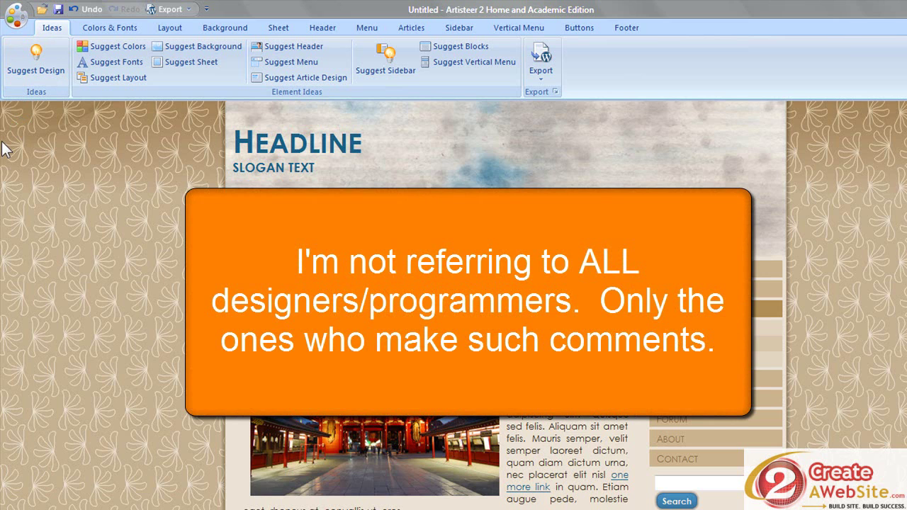
left_click(22, 56)
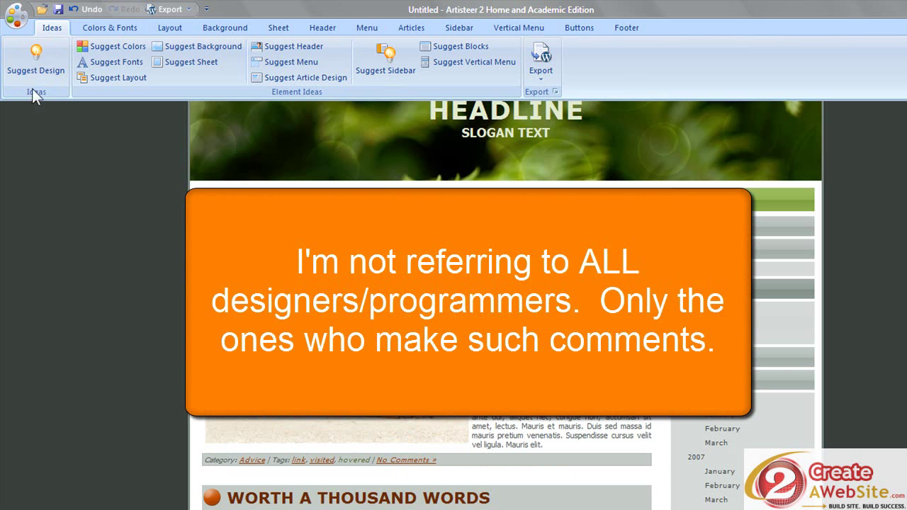
left_click(32, 80)
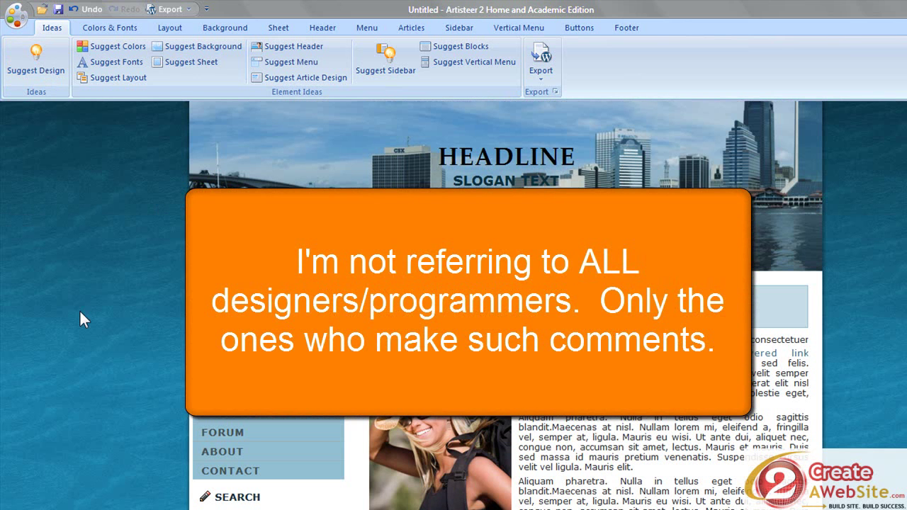
left_click(34, 65)
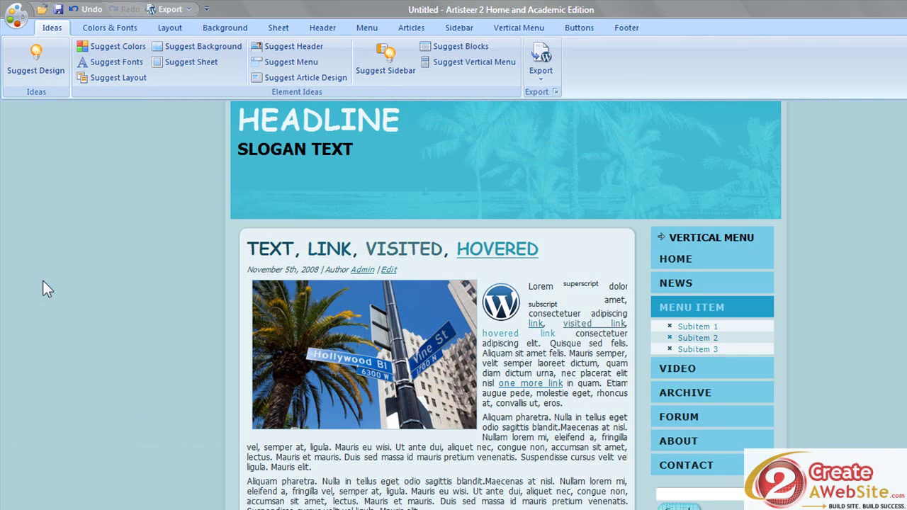
left_click(36, 61)
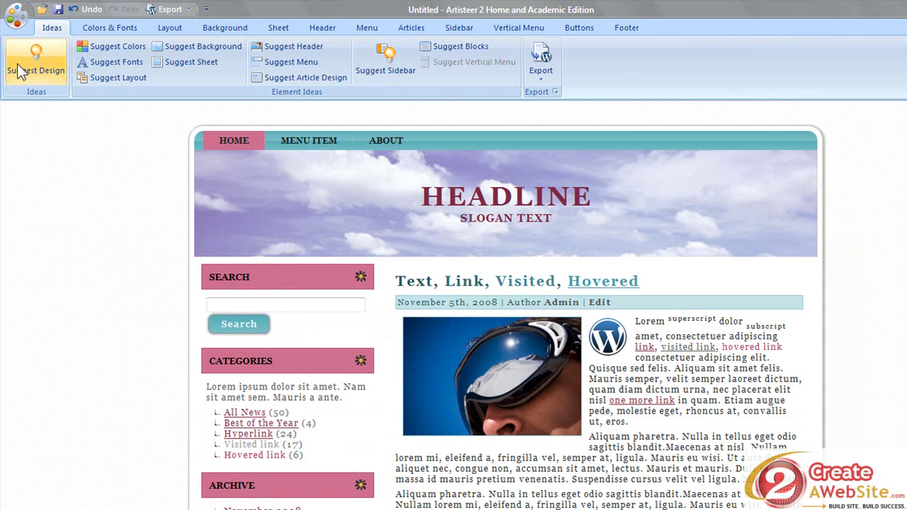
left_click(19, 68)
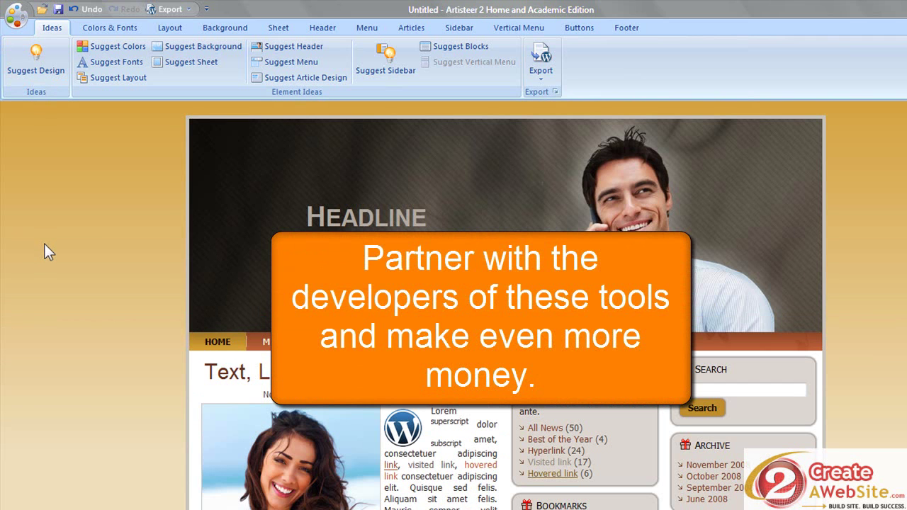
Step: Generate six more suggested designs, ending on a pink bokeh-header layout with a vertical menu
left_click(36, 57)
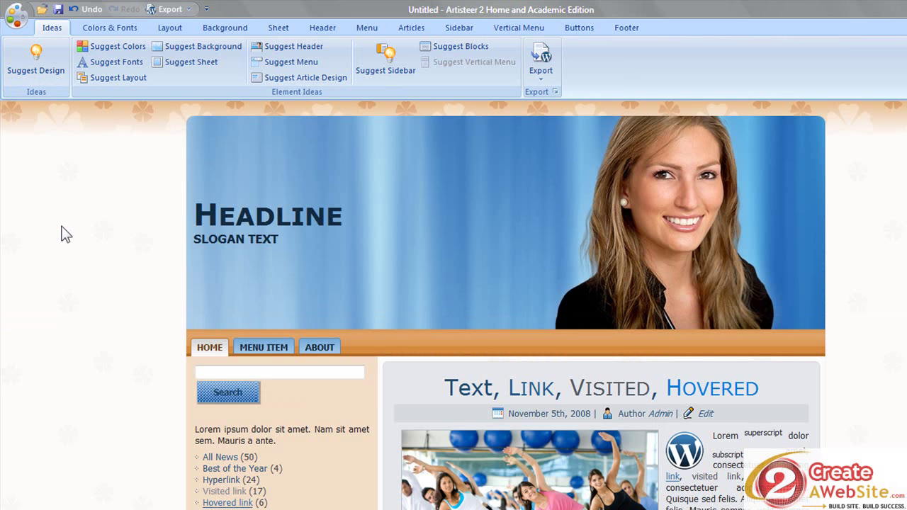
left_click(37, 56)
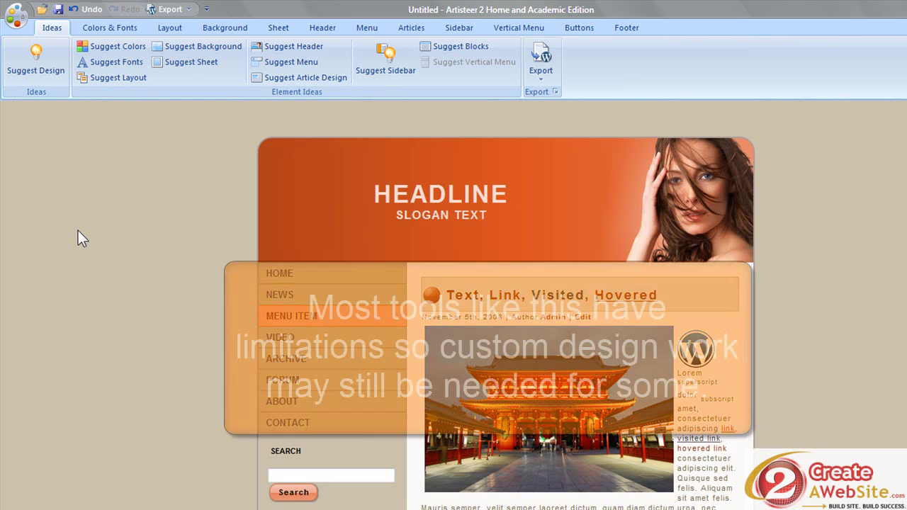
left_click(20, 55)
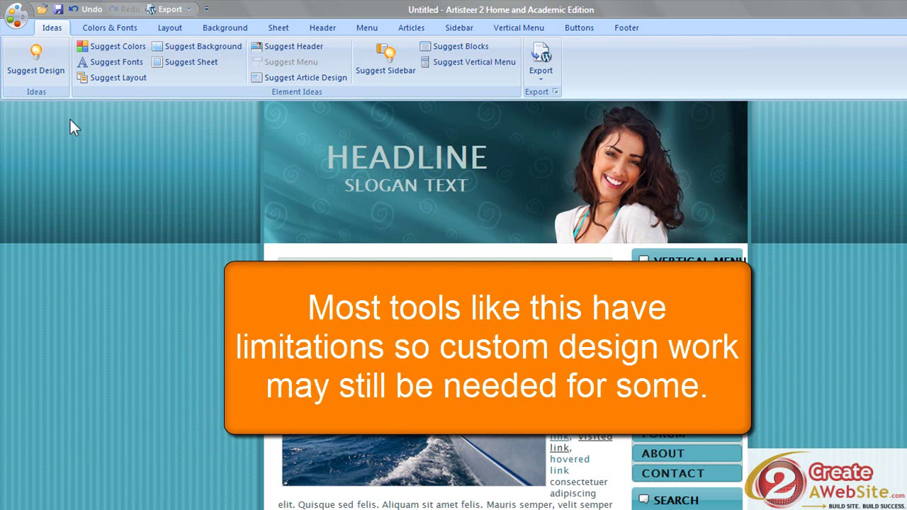
left_click(41, 64)
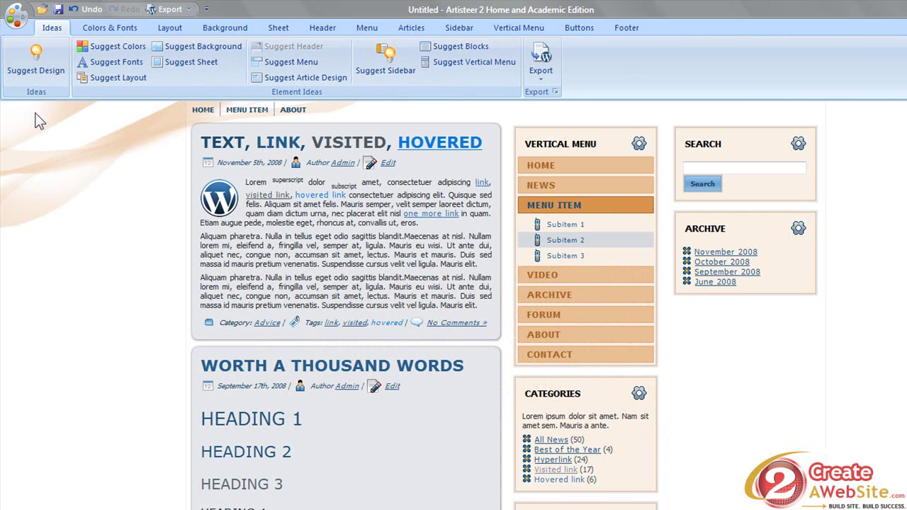
left_click(35, 75)
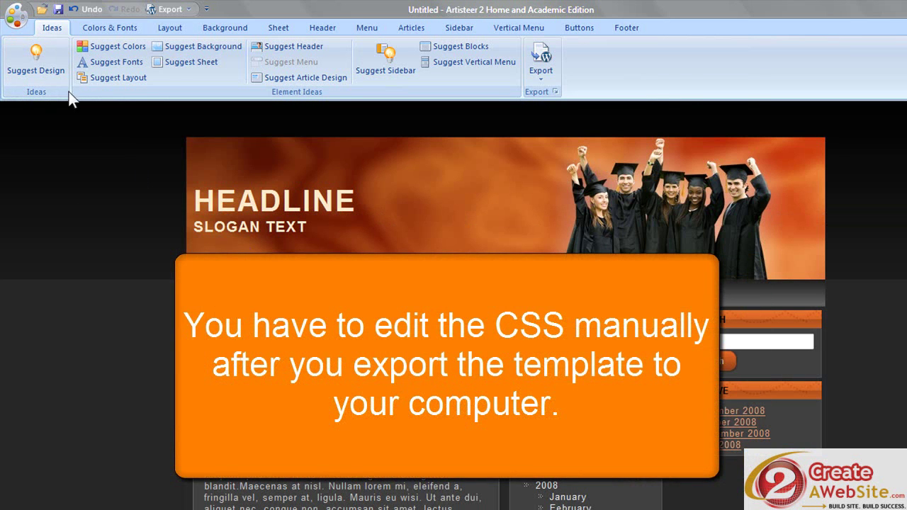
left_click(54, 73)
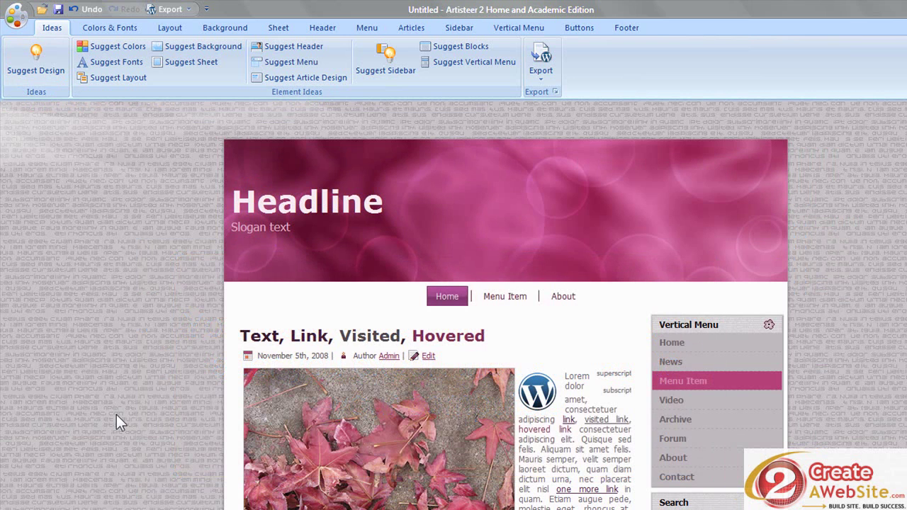
Step: Suggest three more designs, ending on a light-blue three-column layout with a baseball photo
left_click(32, 71)
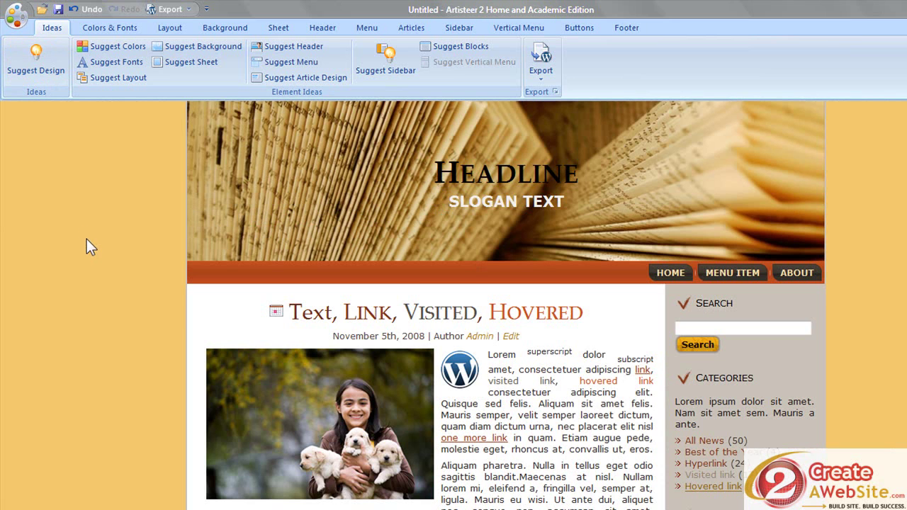
left_click(43, 60)
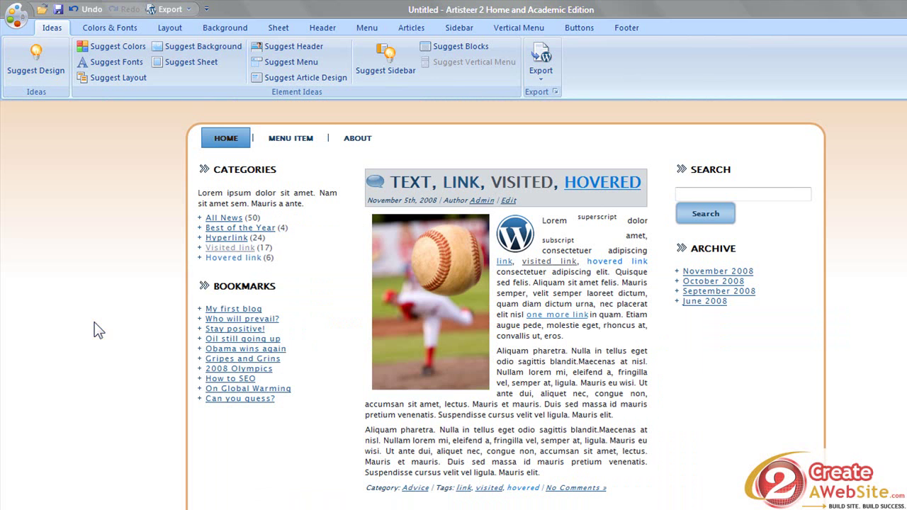
left_click(34, 71)
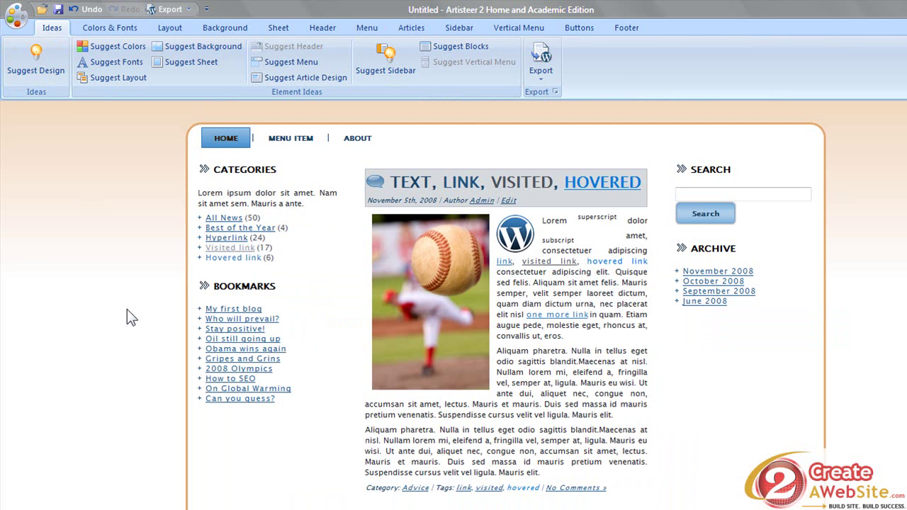